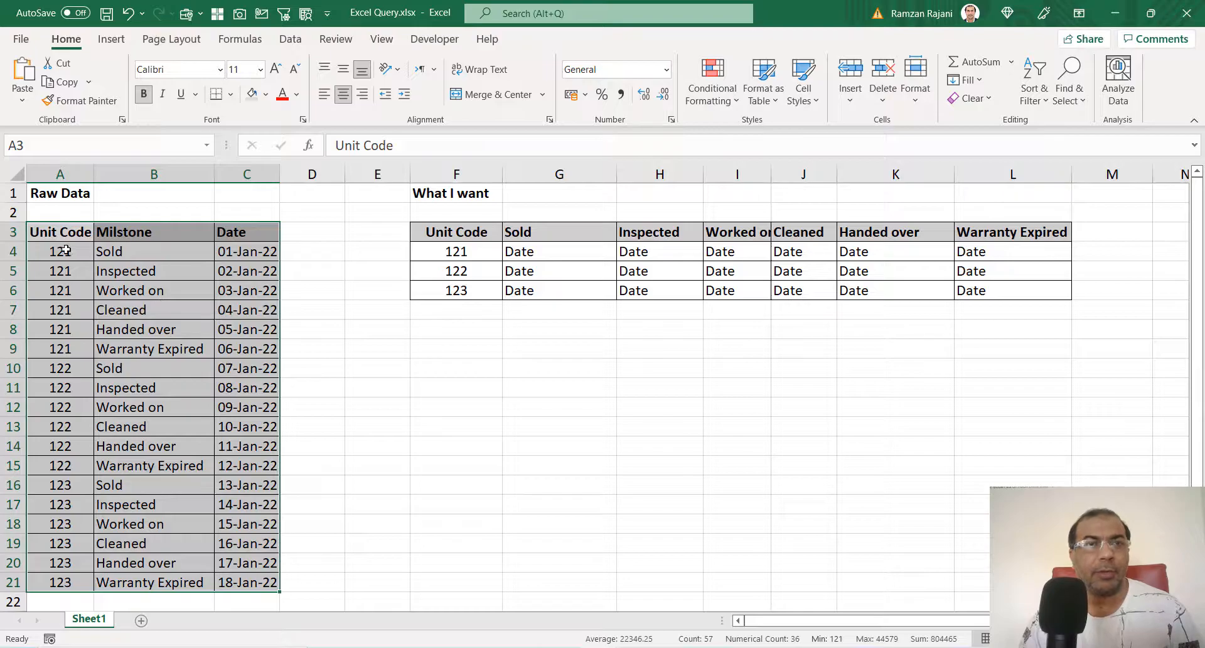
Step: Examine the raw milestone data in A3:C21 and compare it with the wanted layout in F3:L6
left_click(66, 251)
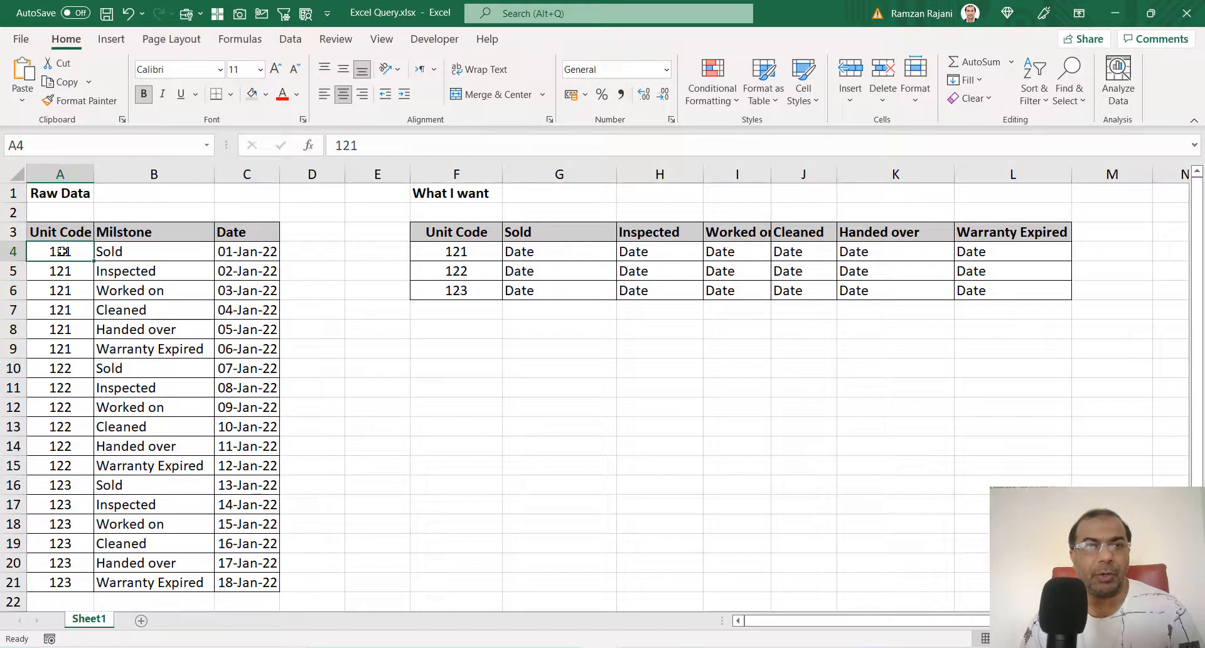
left_click(157, 253)
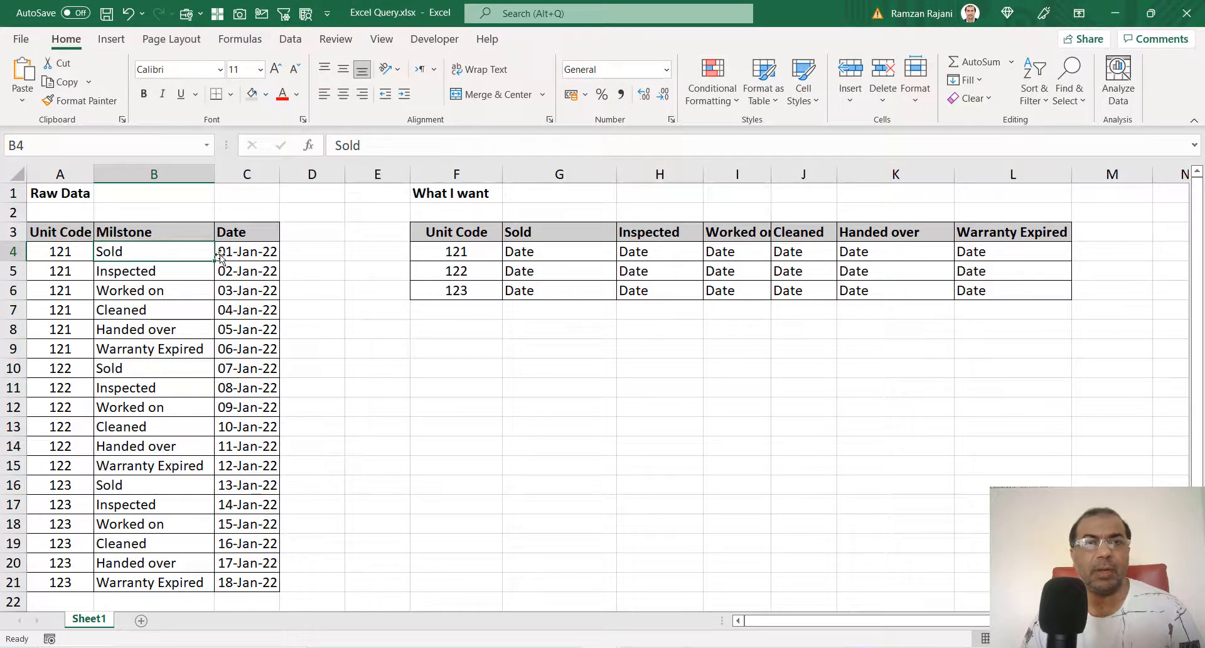
left_click(241, 253)
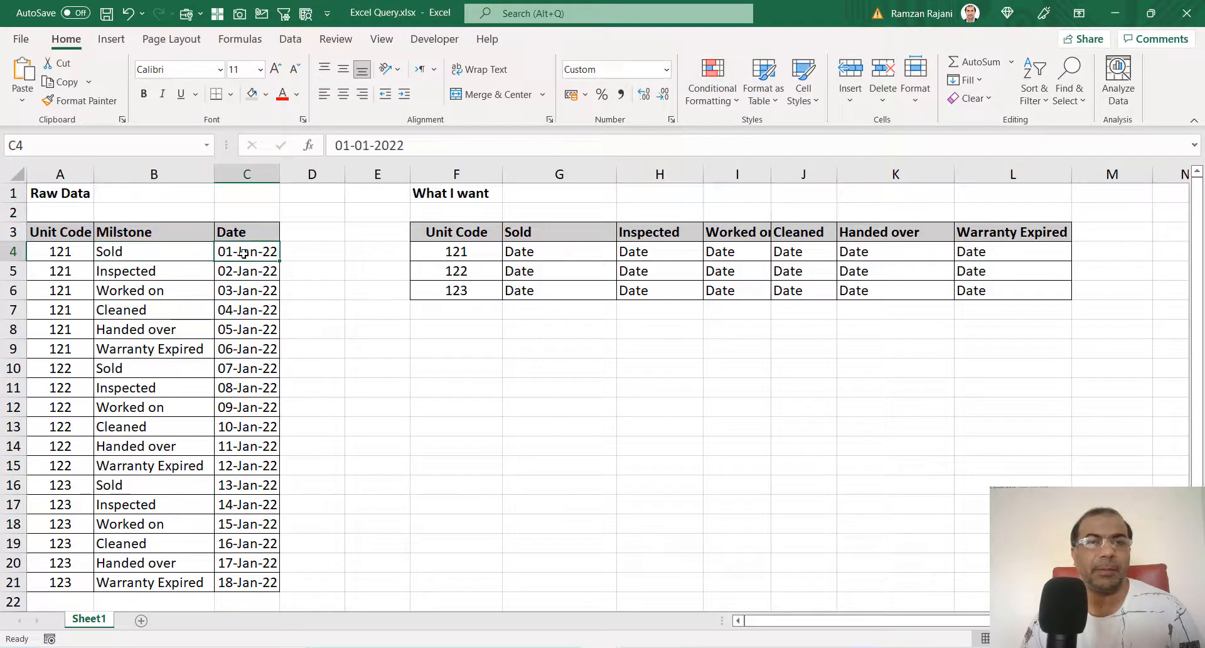
left_click_drag(60, 232, 248, 584)
left_click(247, 447)
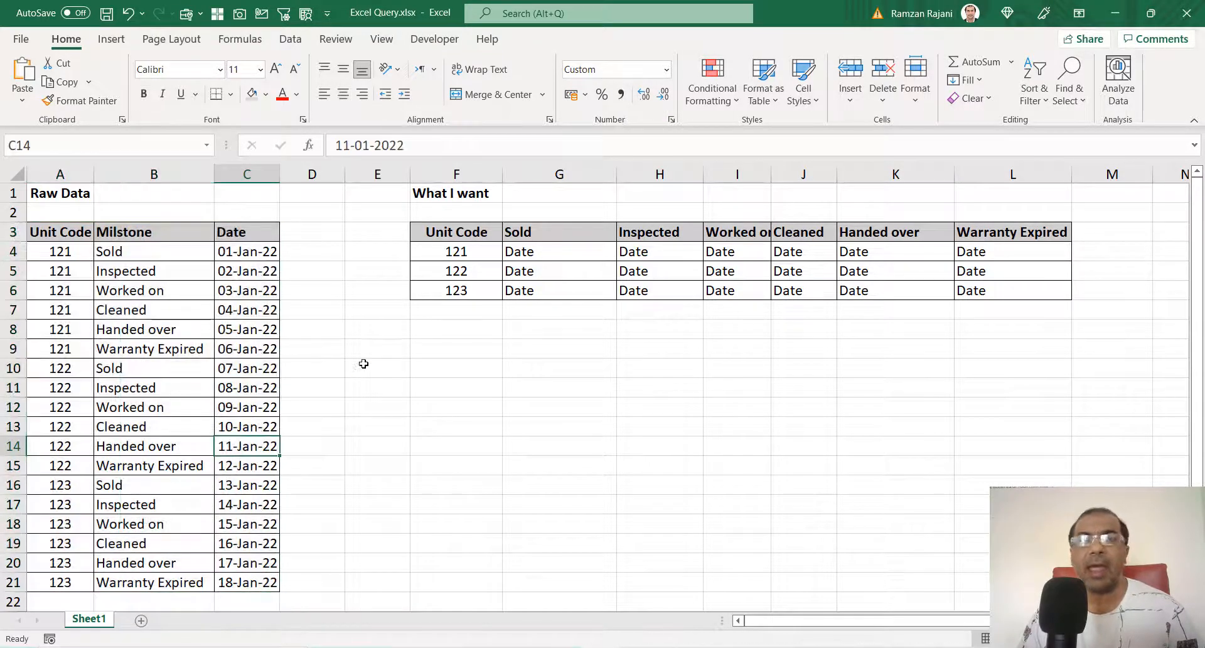
left_click(463, 233)
left_click_drag(477, 238, 1017, 292)
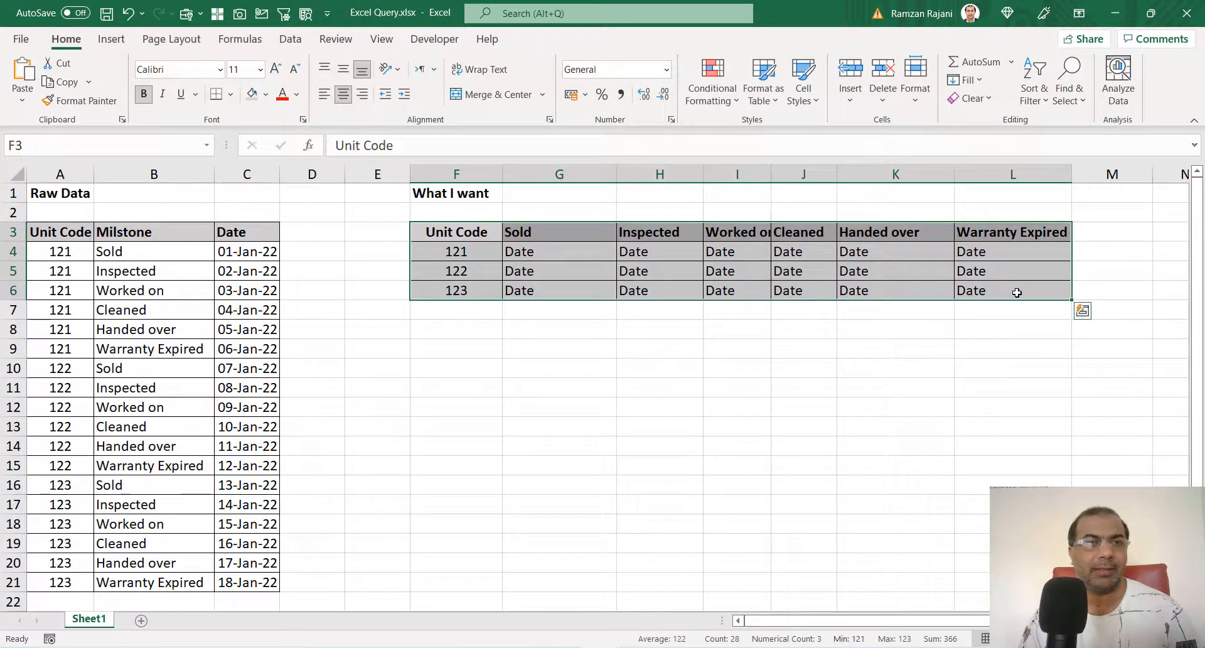
left_click_drag(58, 235, 61, 311)
left_click_drag(450, 329, 462, 406)
left_click(166, 243)
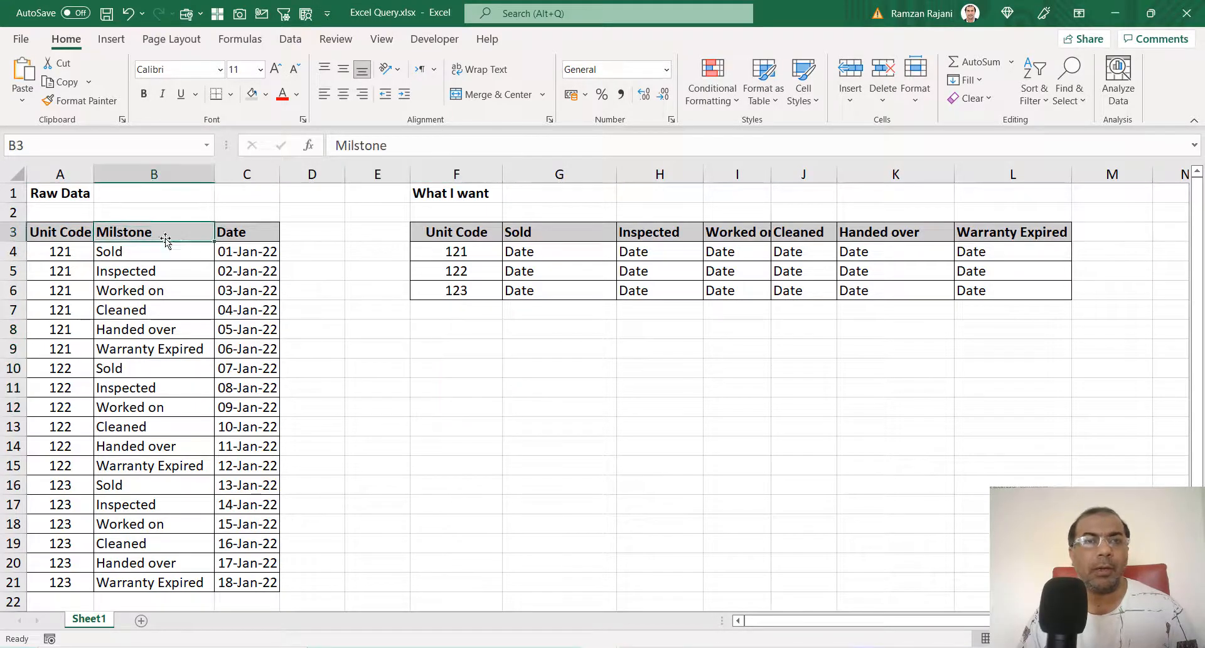
left_click_drag(543, 232, 1011, 234)
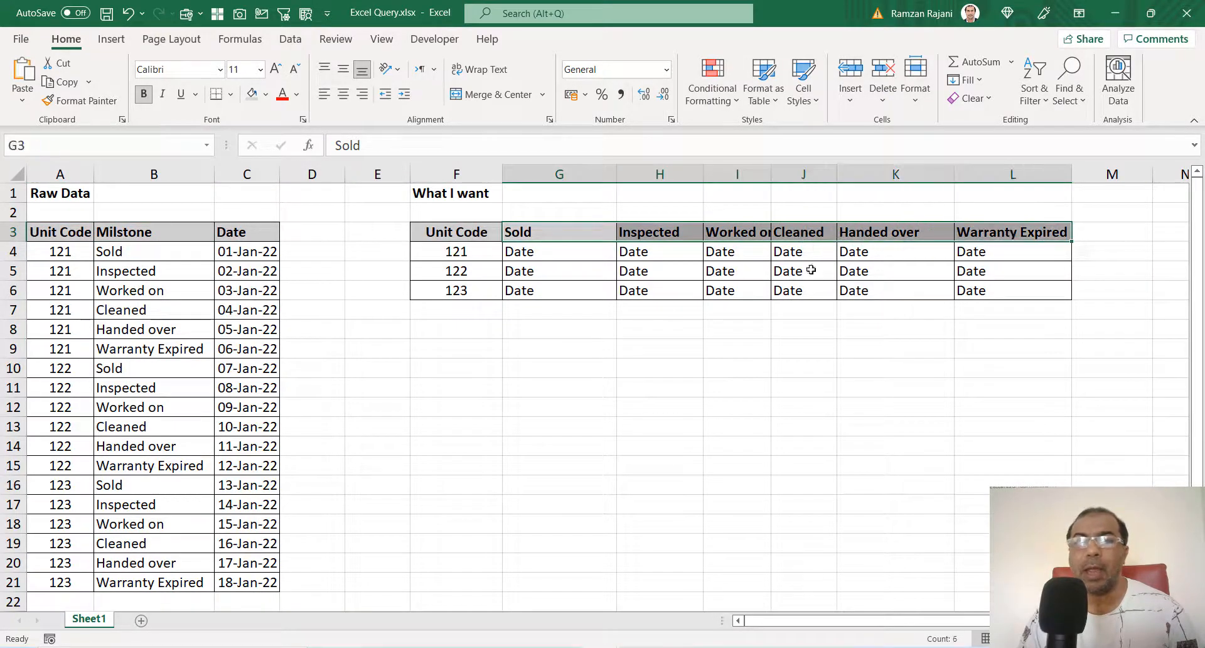
left_click_drag(560, 261, 1005, 301)
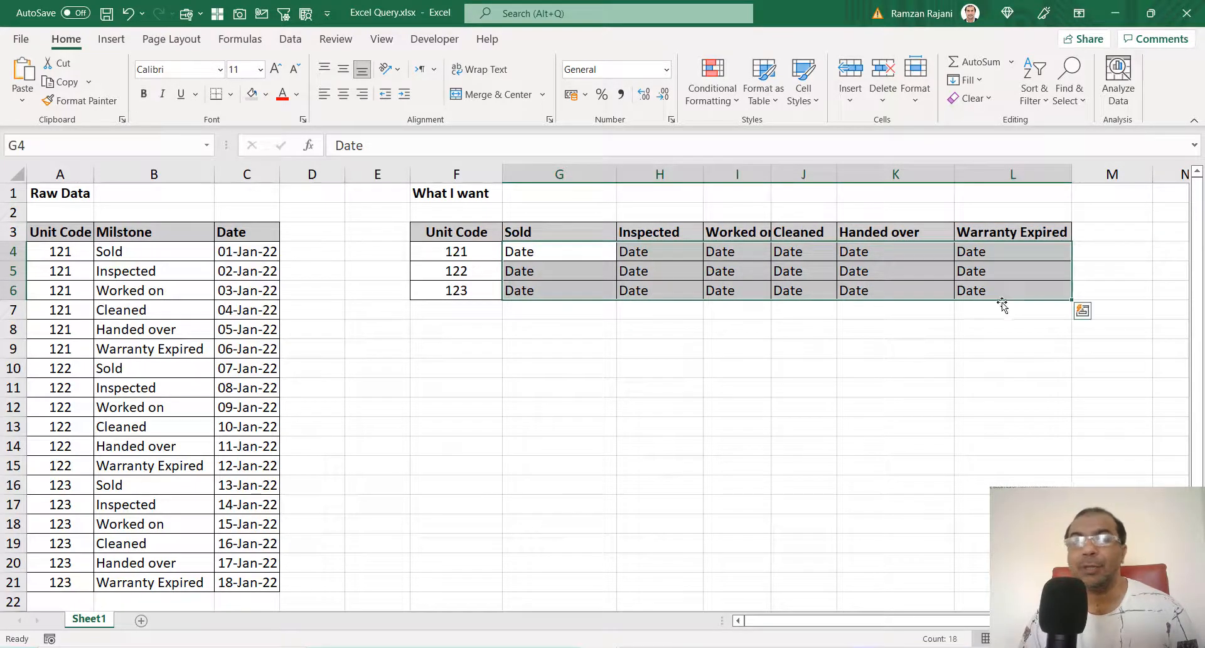
left_click(571, 255)
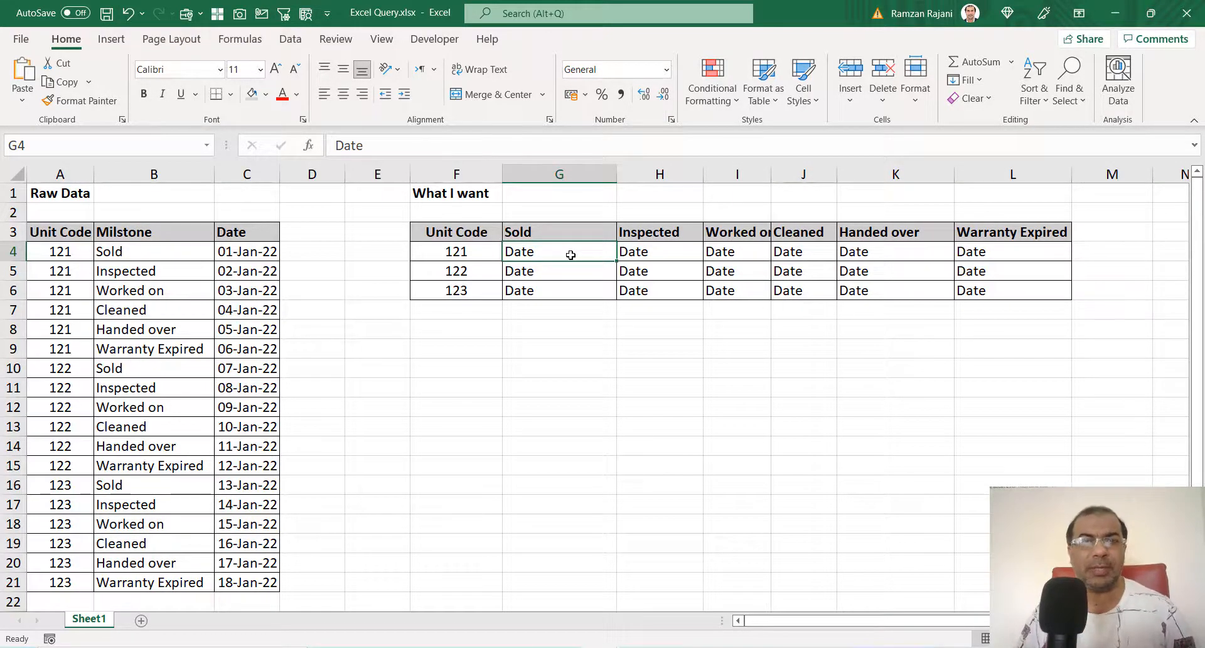
Step: Create a PivotTable from the raw data range Sheet1!$A$3:$C$21, placed on the existing worksheet at cell F9
left_click(150, 346)
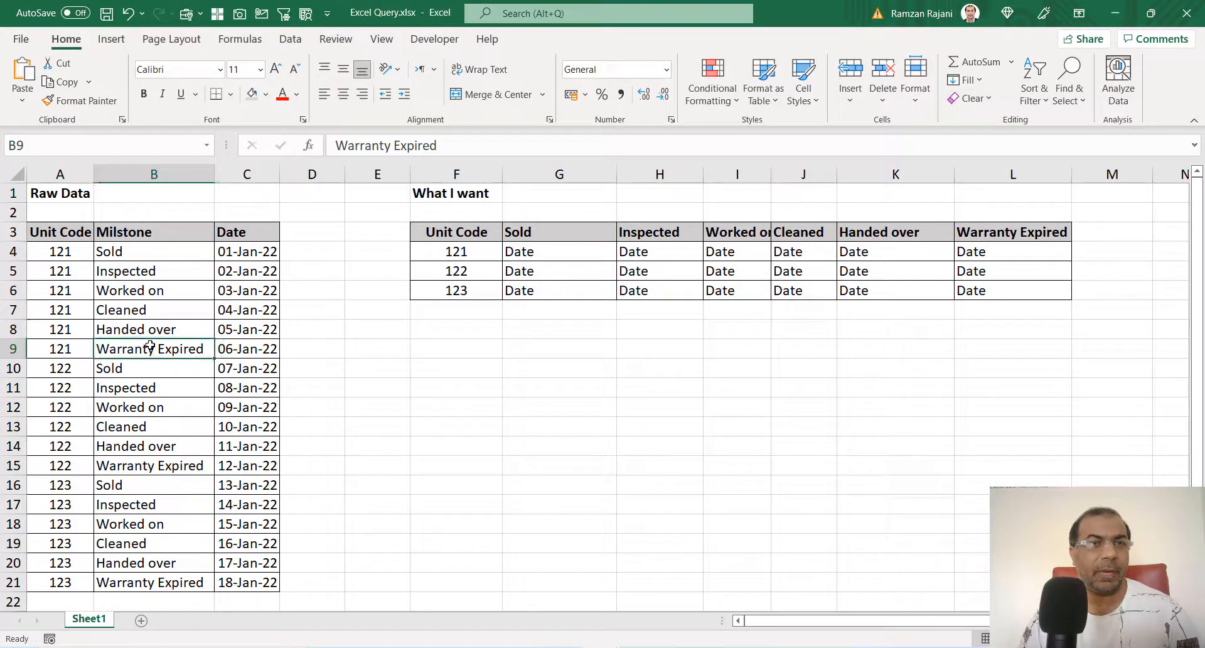
left_click(108, 40)
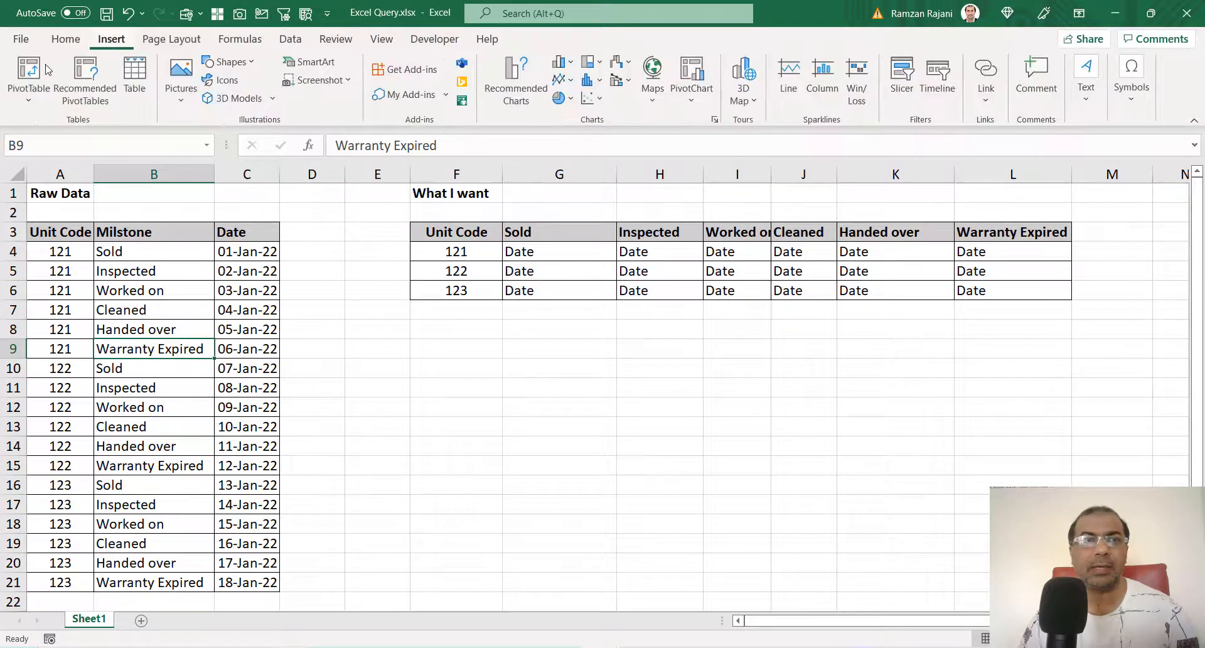
left_click(37, 71)
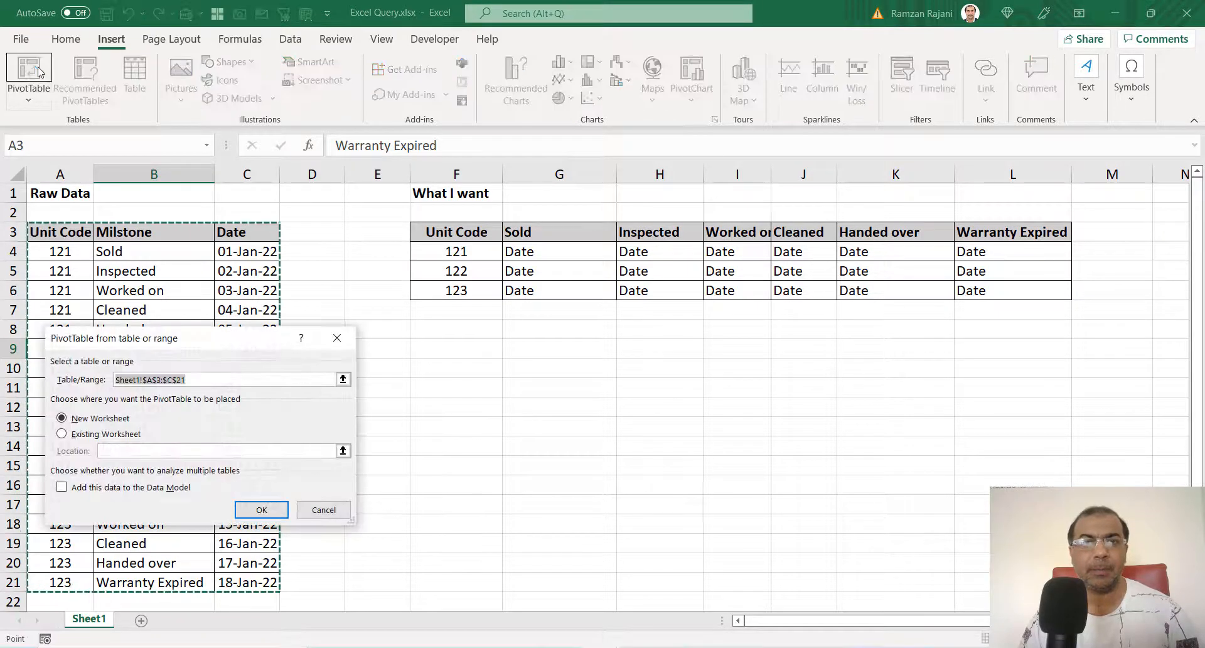
left_click_drag(176, 340, 503, 330)
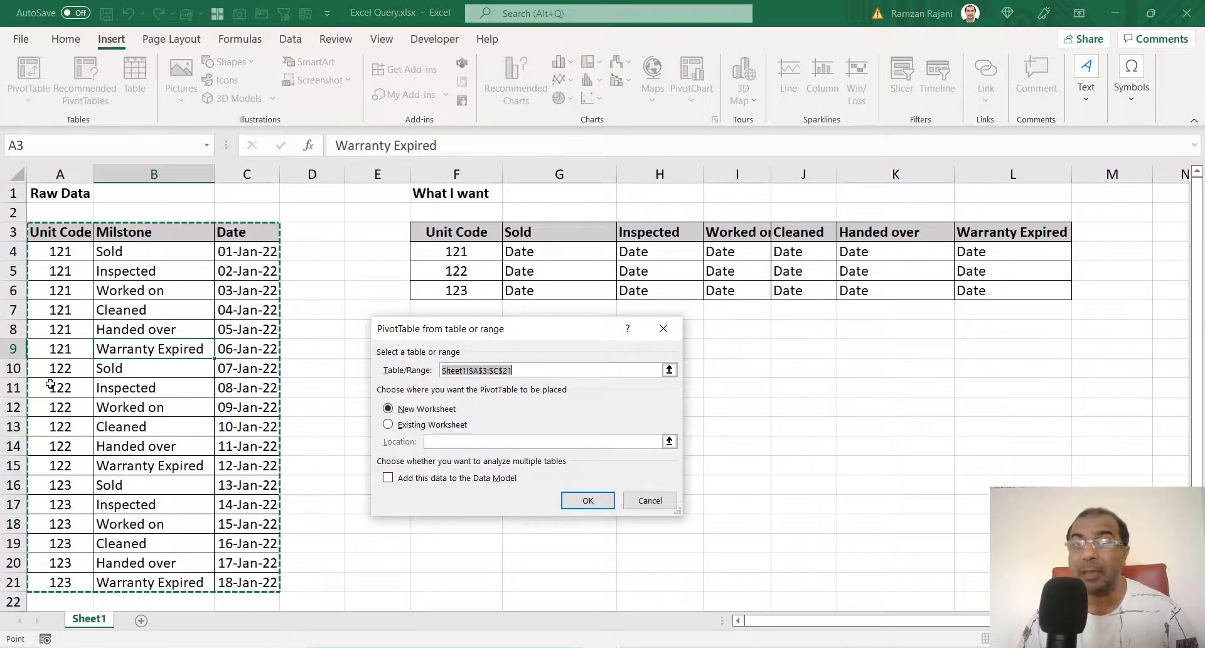
left_click(400, 426)
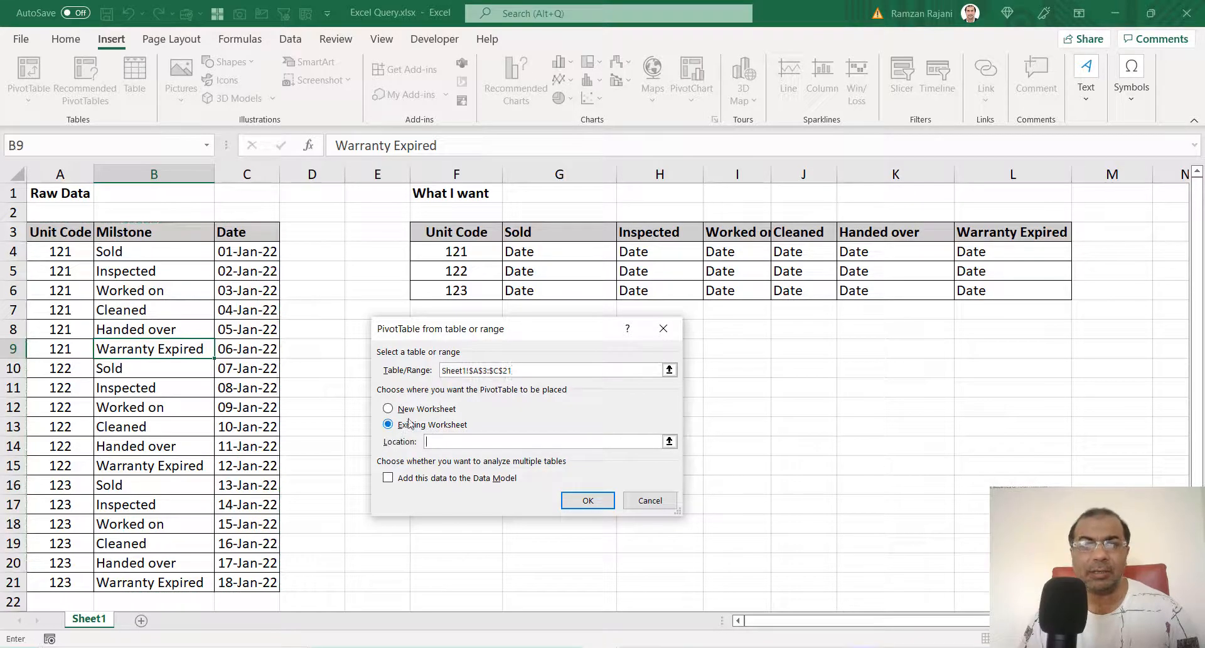
left_click_drag(512, 331, 823, 326)
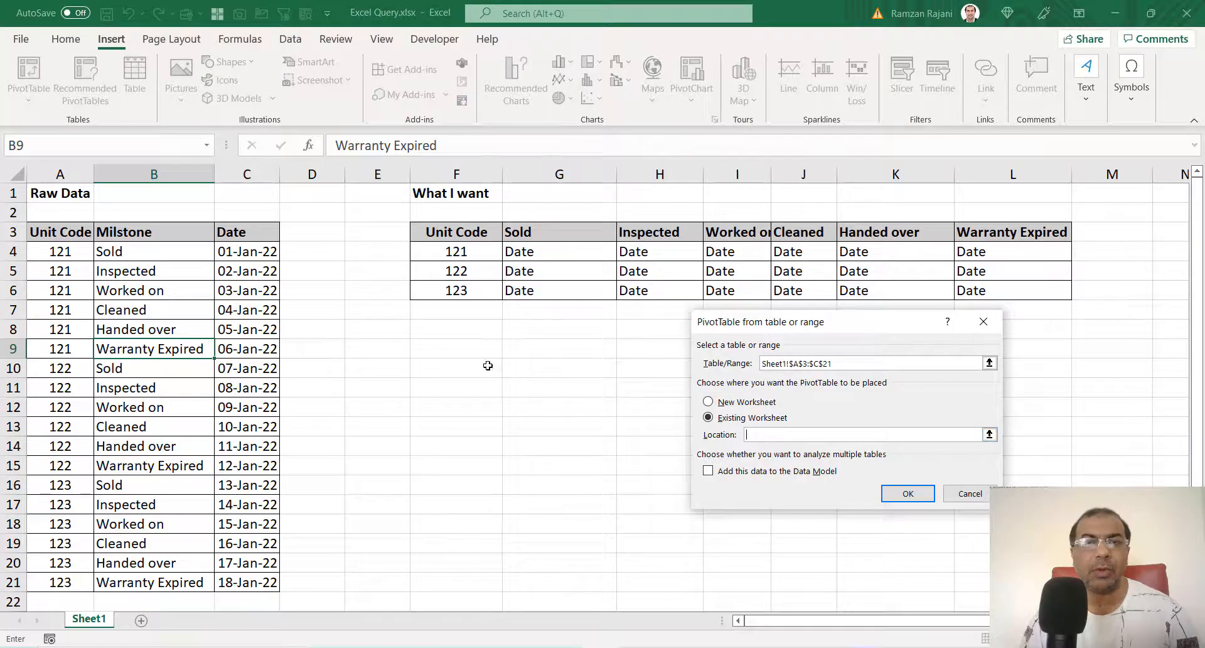
left_click(466, 352)
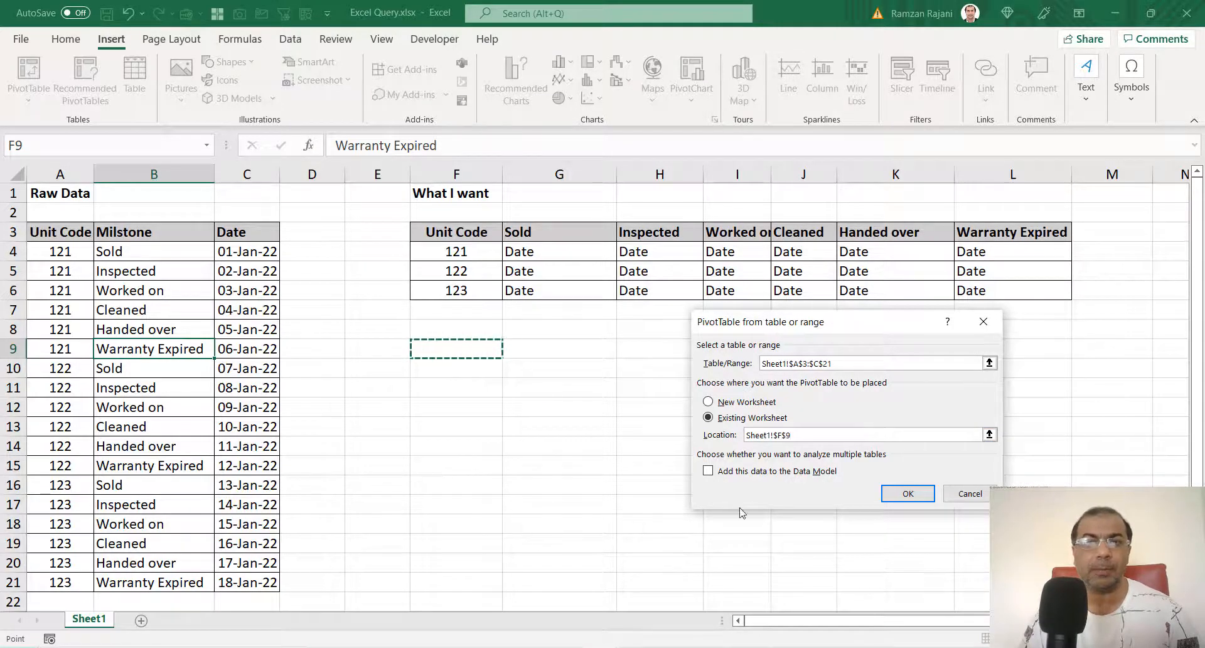
left_click(908, 494)
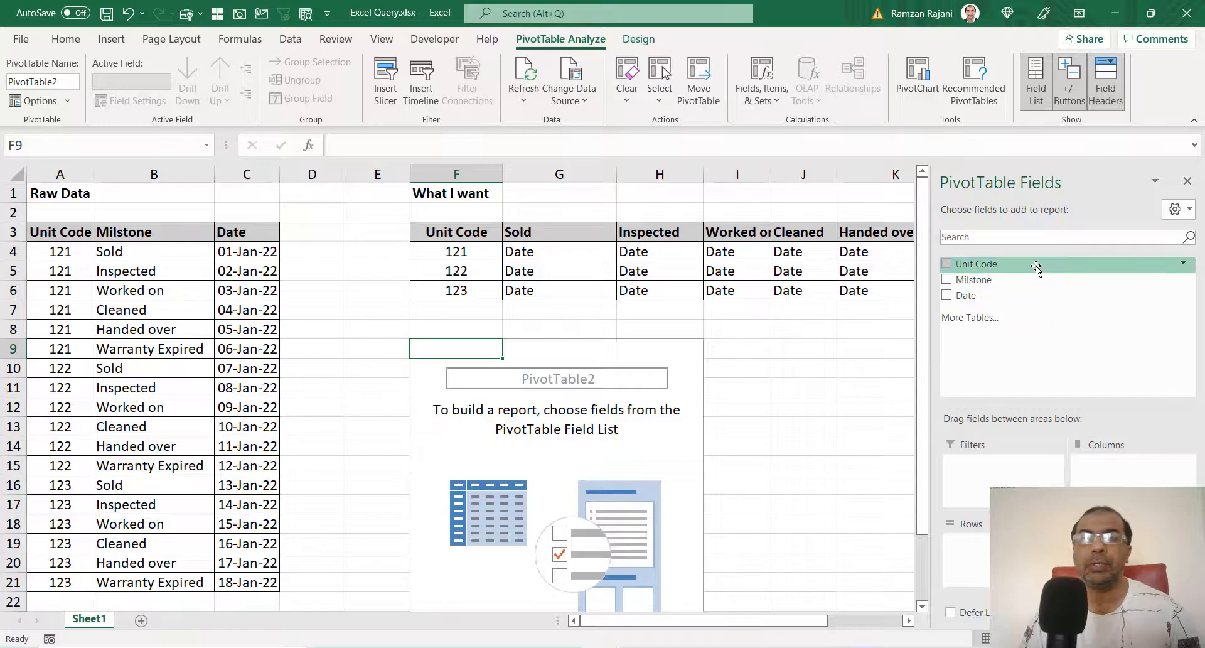
Step: Lay out the PivotTable with Unit Code as rows, Milstone as columns and Date as values
left_click_drag(1036, 267, 1008, 556)
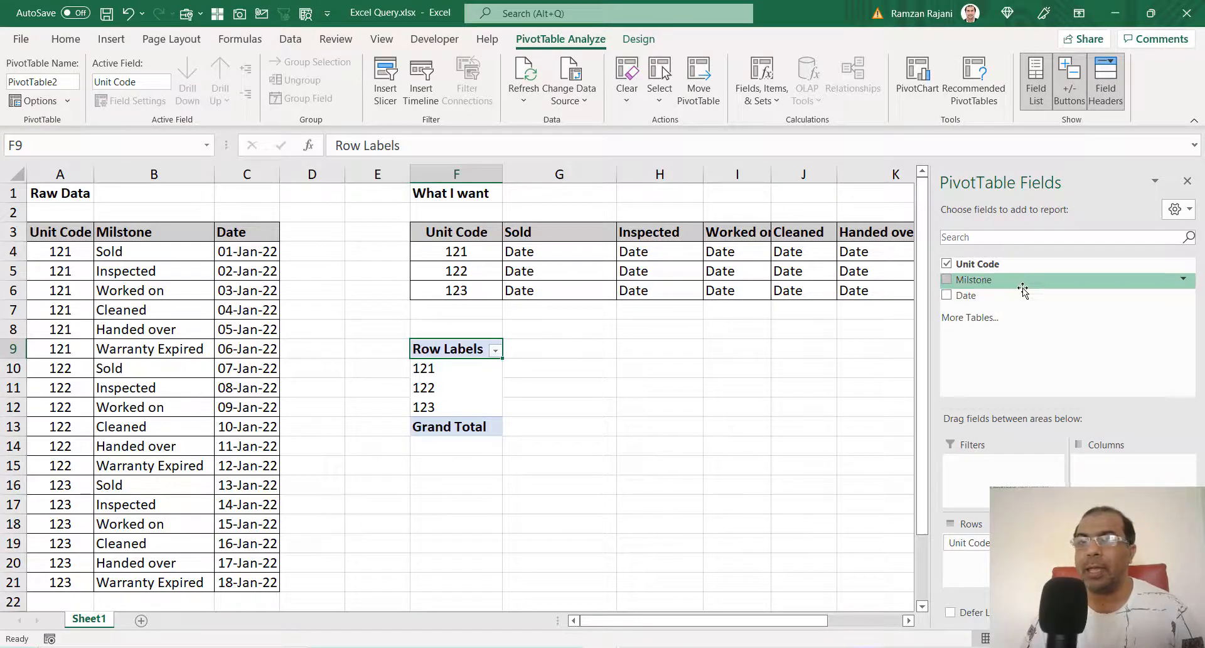
left_click_drag(1023, 284, 1119, 471)
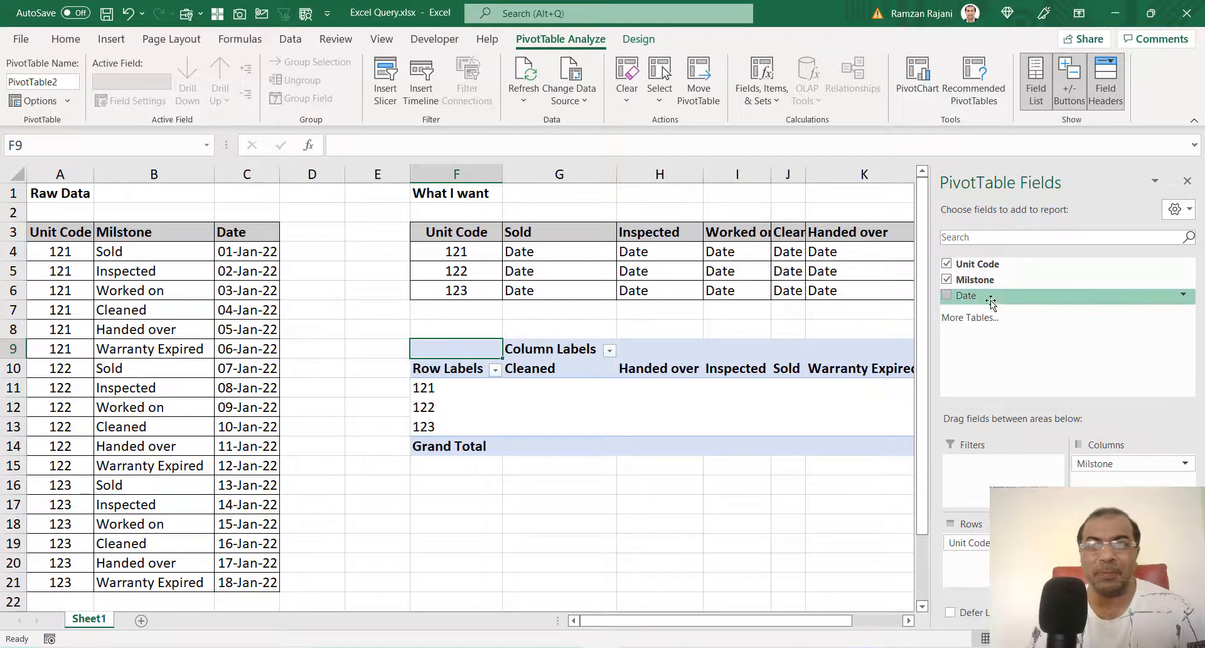
left_click_drag(982, 299, 1051, 462)
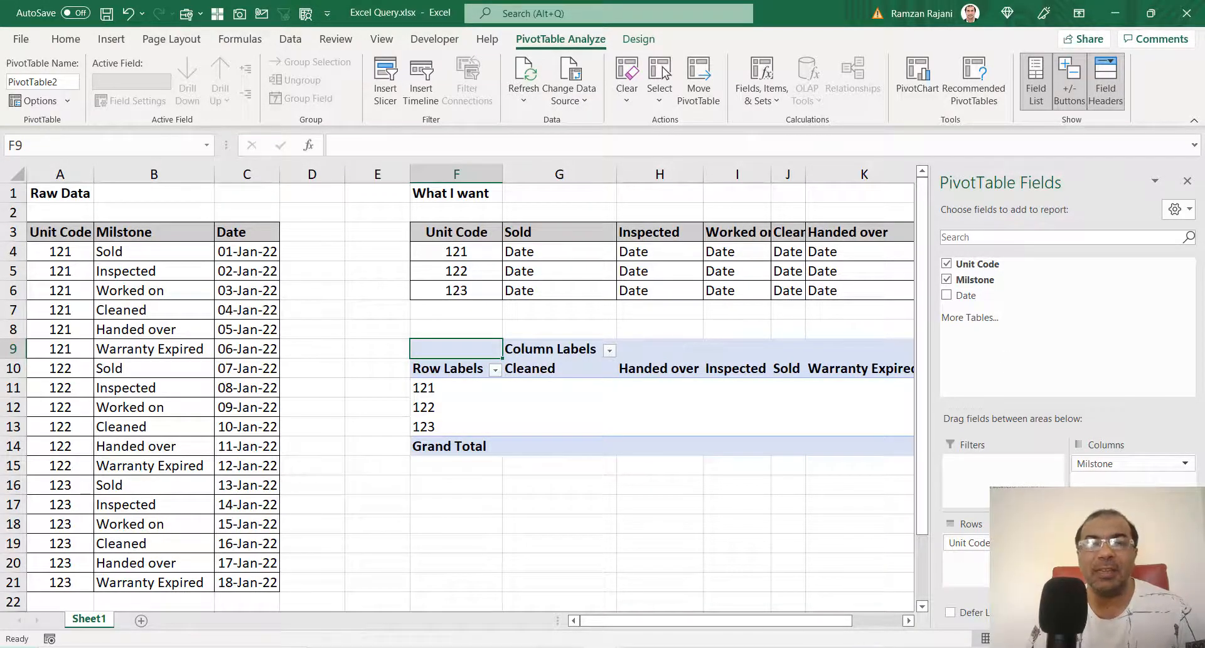
left_click_drag(1051, 461, 1123, 552)
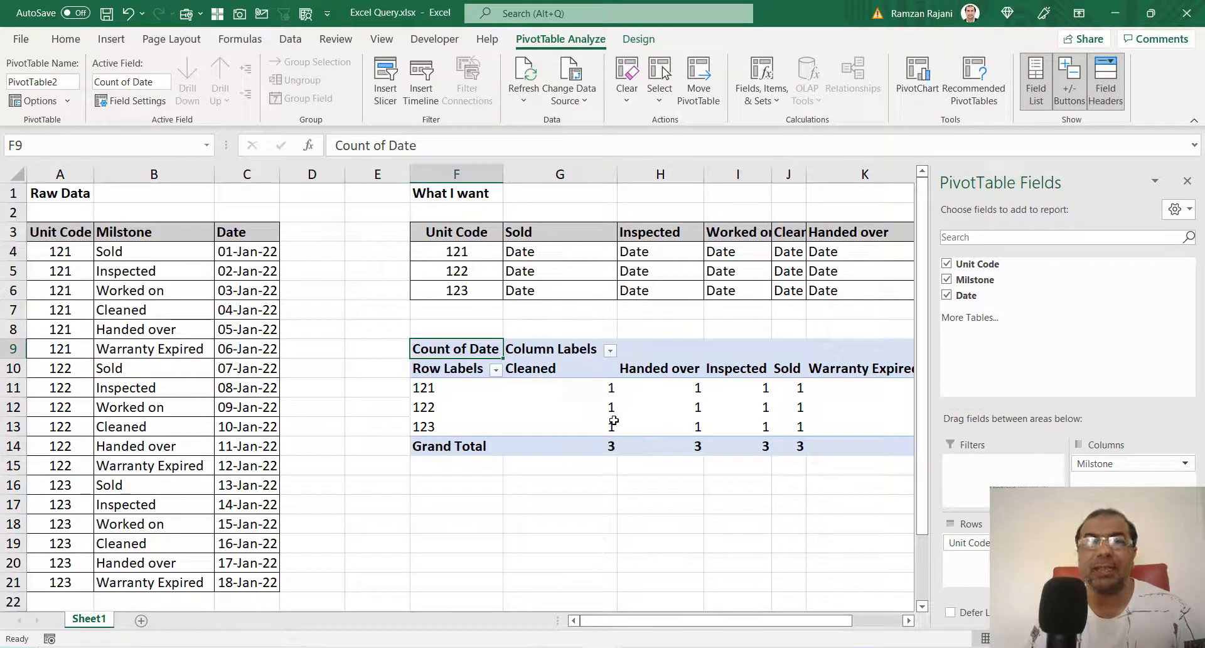
Step: Summarize the PivotTable's Date values by Sum
mouse_move(668, 389)
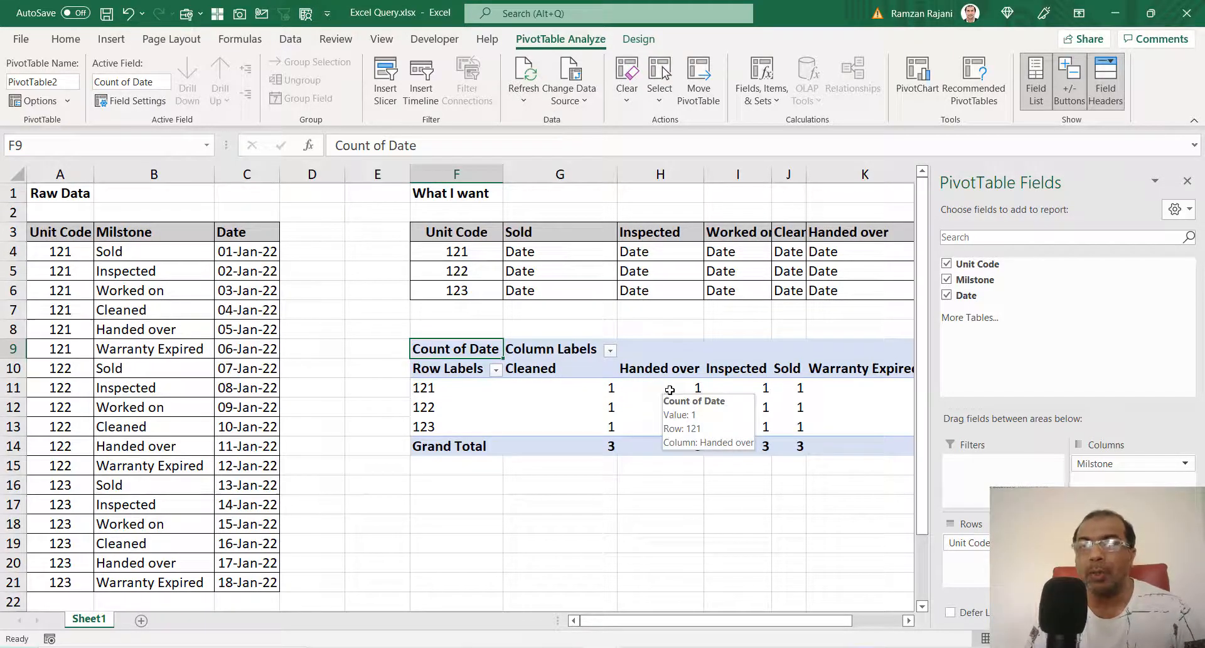
mouse_move(755, 389)
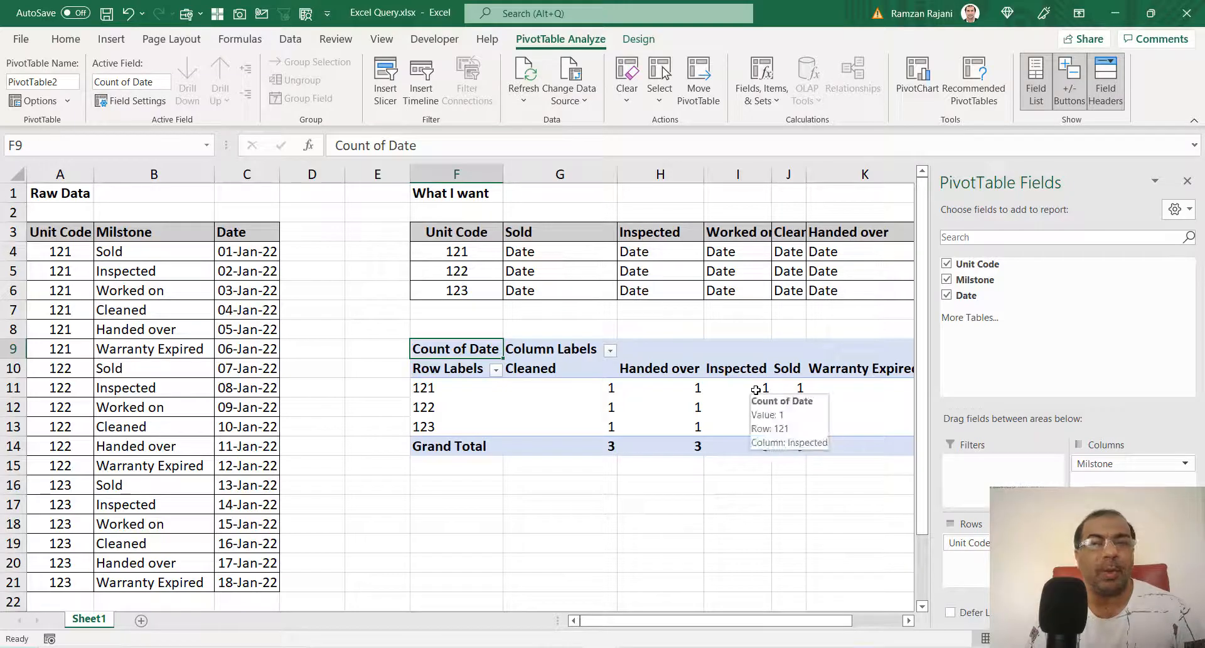
mouse_move(884, 388)
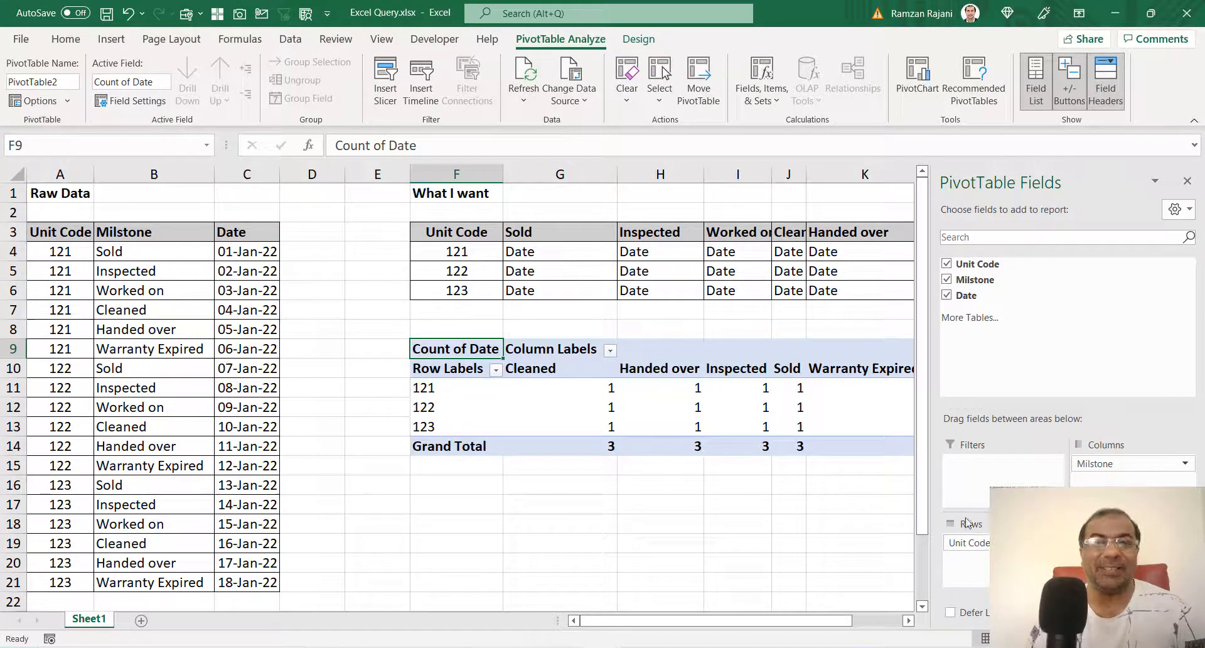
right_click(586, 407)
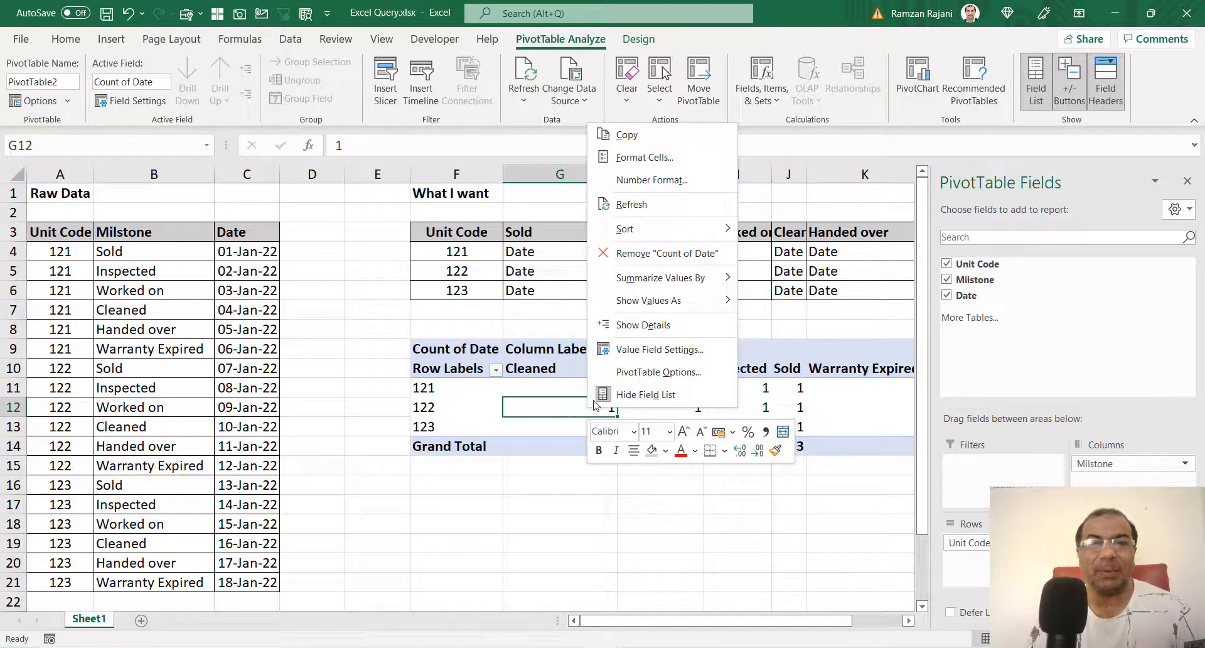
mouse_move(689, 284)
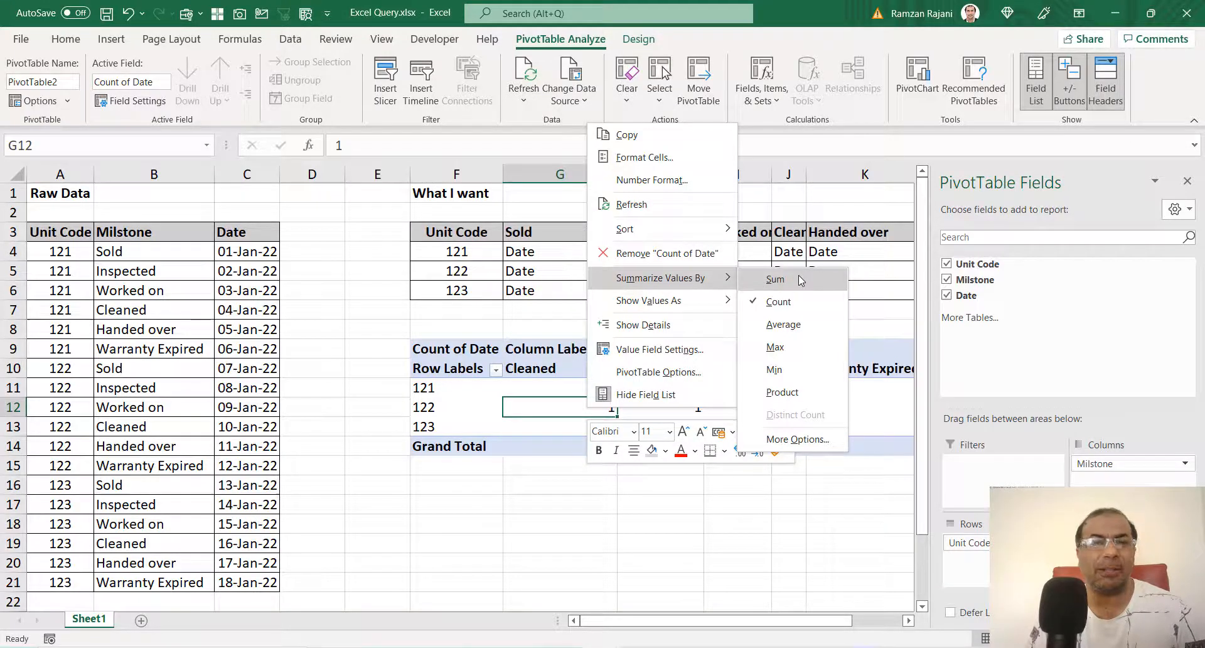
left_click(775, 279)
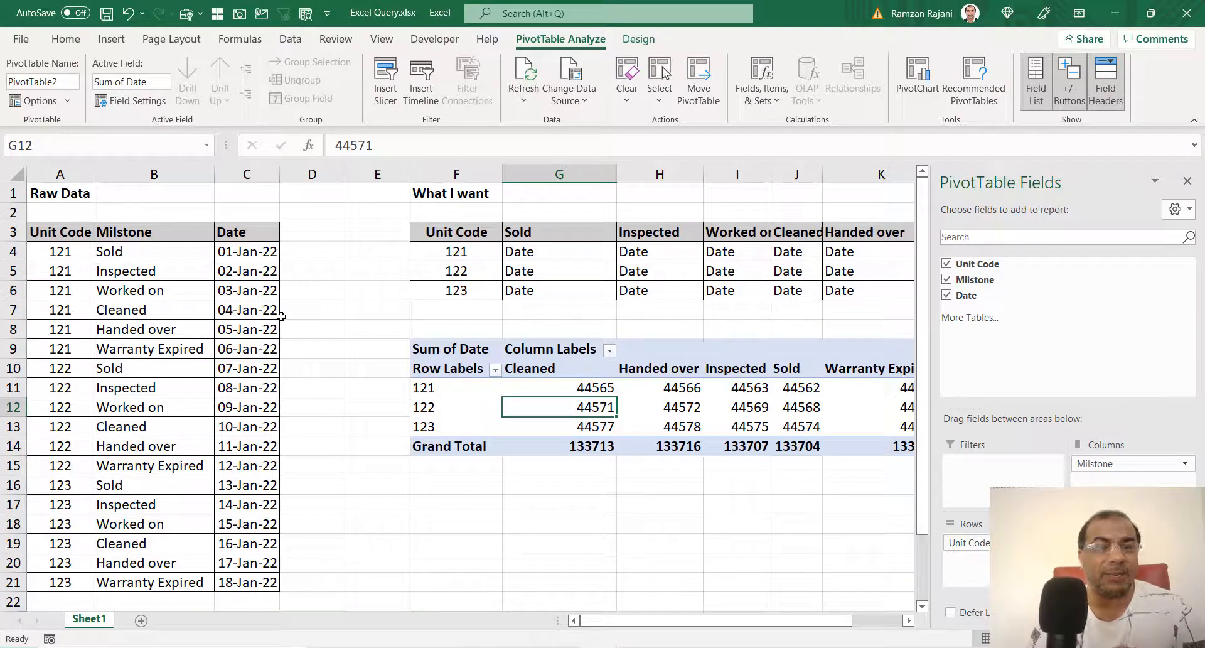
Step: Apply the year-first Date number format (2022-01-04) to the PivotTable values in G11:L13
left_click_drag(588, 391, 787, 430)
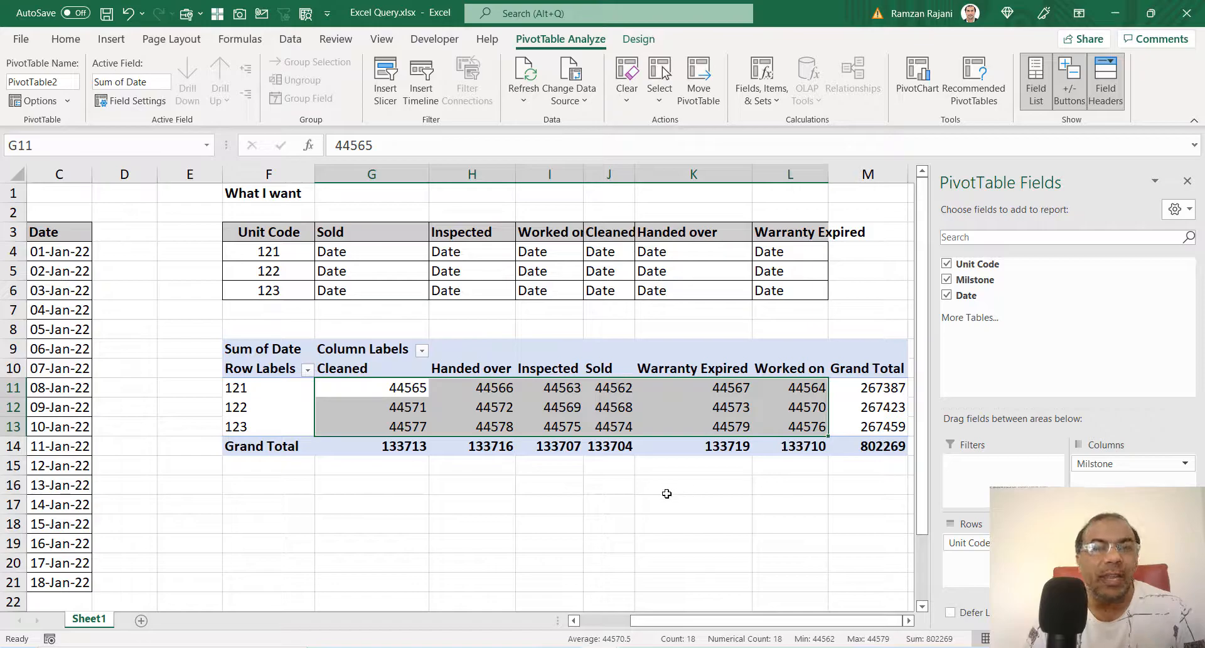
left_click(66, 40)
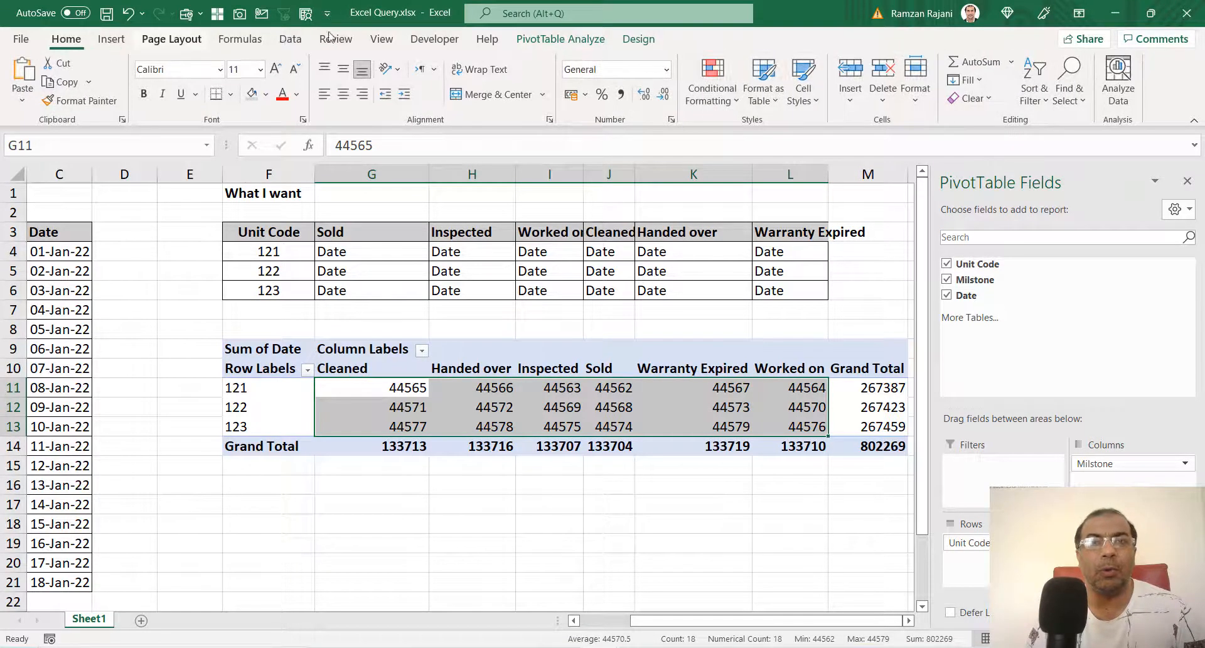
left_click(668, 70)
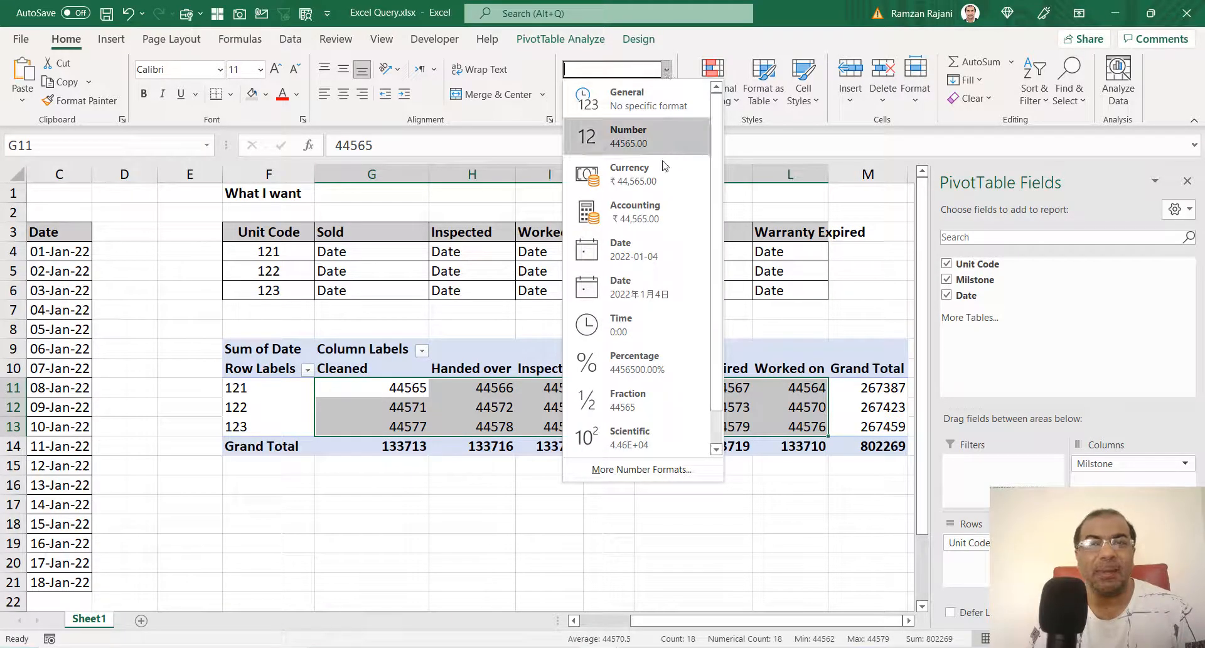
left_click(644, 254)
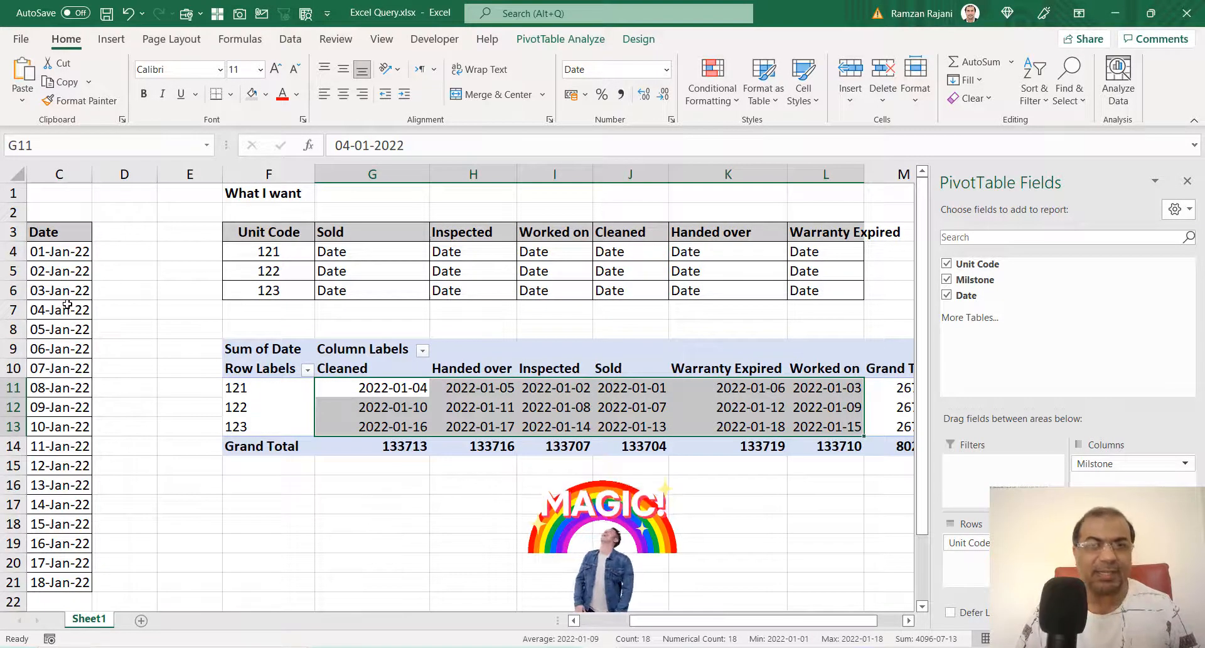
Step: Undo the year-first format and format the PivotTable values in G11:L13 as day-month-year dates like 04-Jan-22
key("ctrl+z")
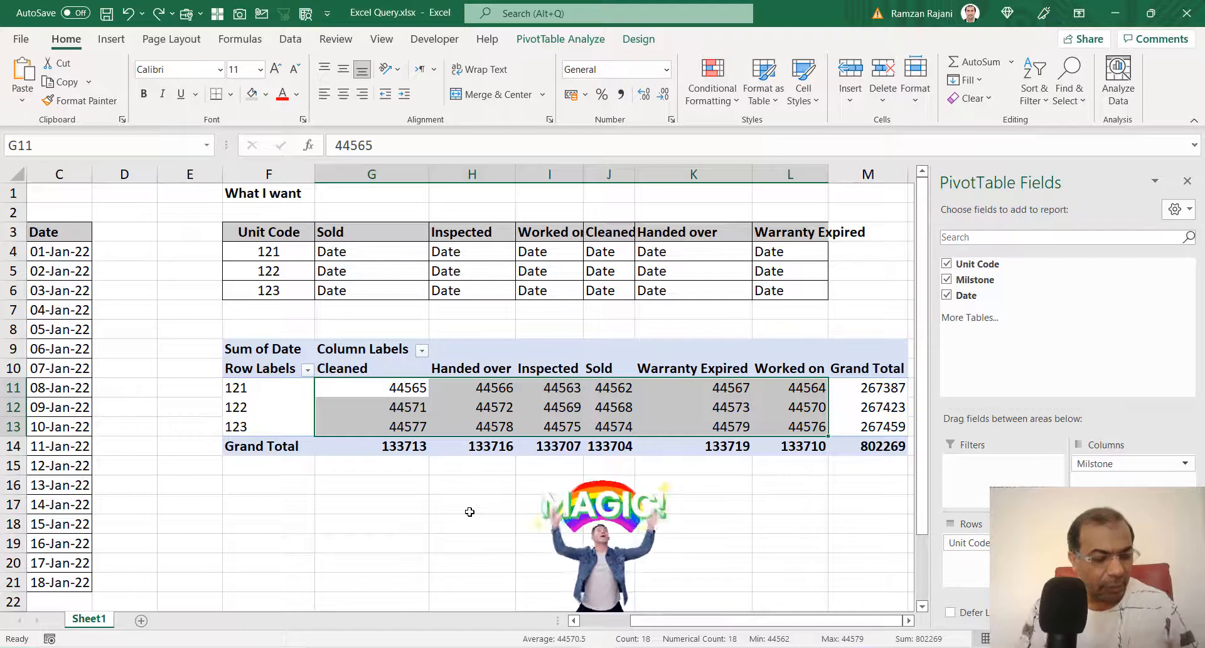
key("ctrl+y")
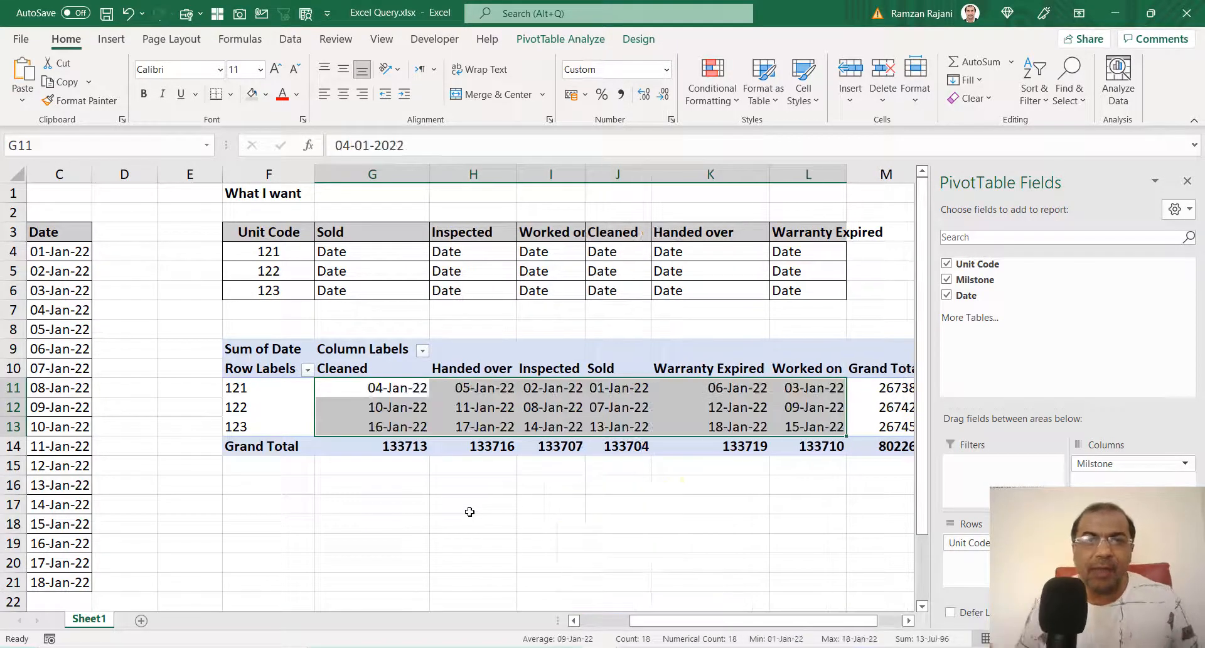
Step: Enter the note "Ctrl Shift 3" in cell G17 below the PivotTable
left_click(353, 508)
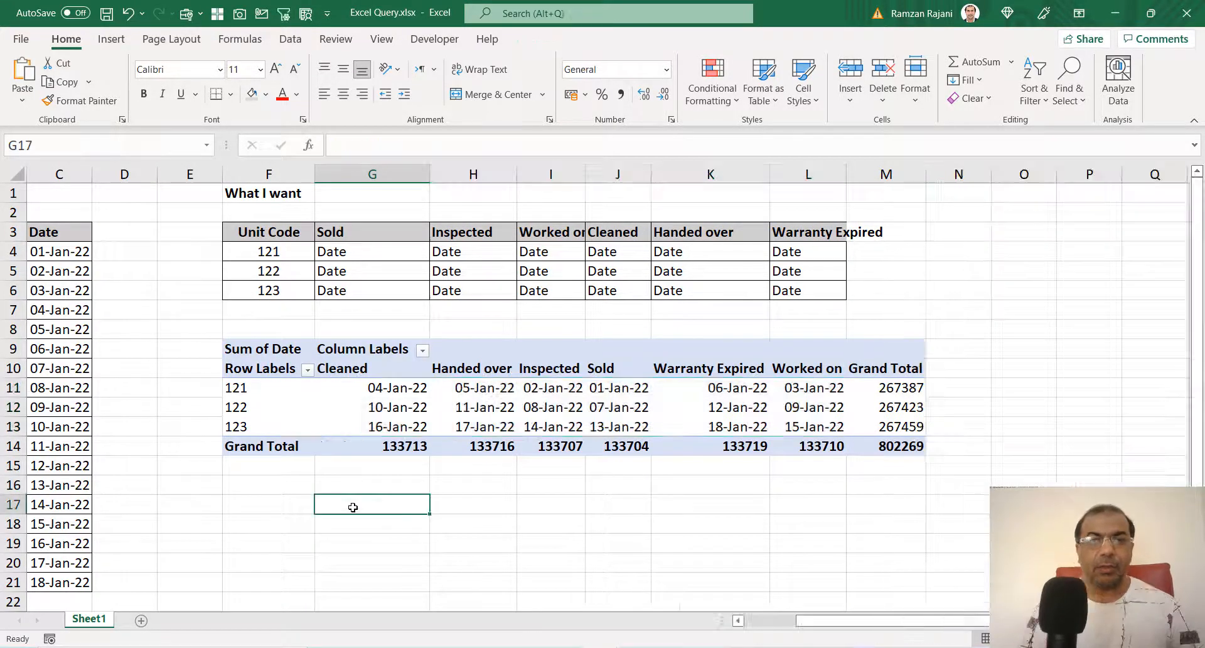
type("C")
key("BackSpace")
type("Ctrl Shift")
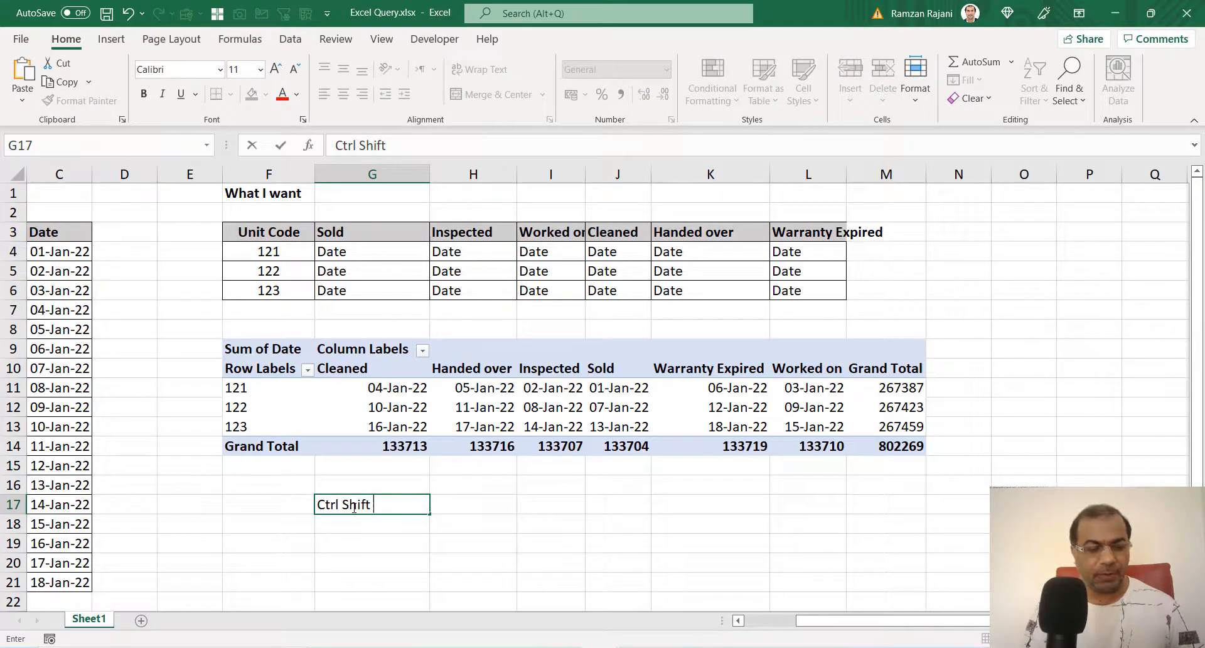
key("Return")
Step: Enlarge the note in G17 to font size 16 and make it bold
left_click(354, 509)
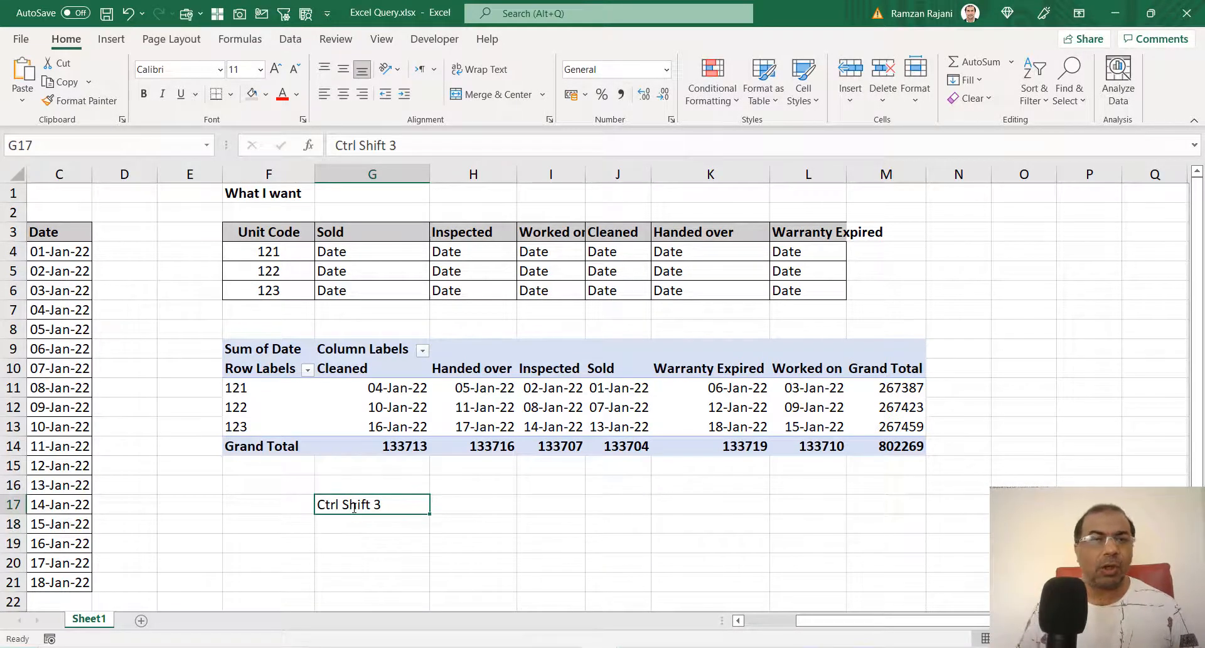
left_click(272, 71)
left_click(272, 70)
left_click(272, 71)
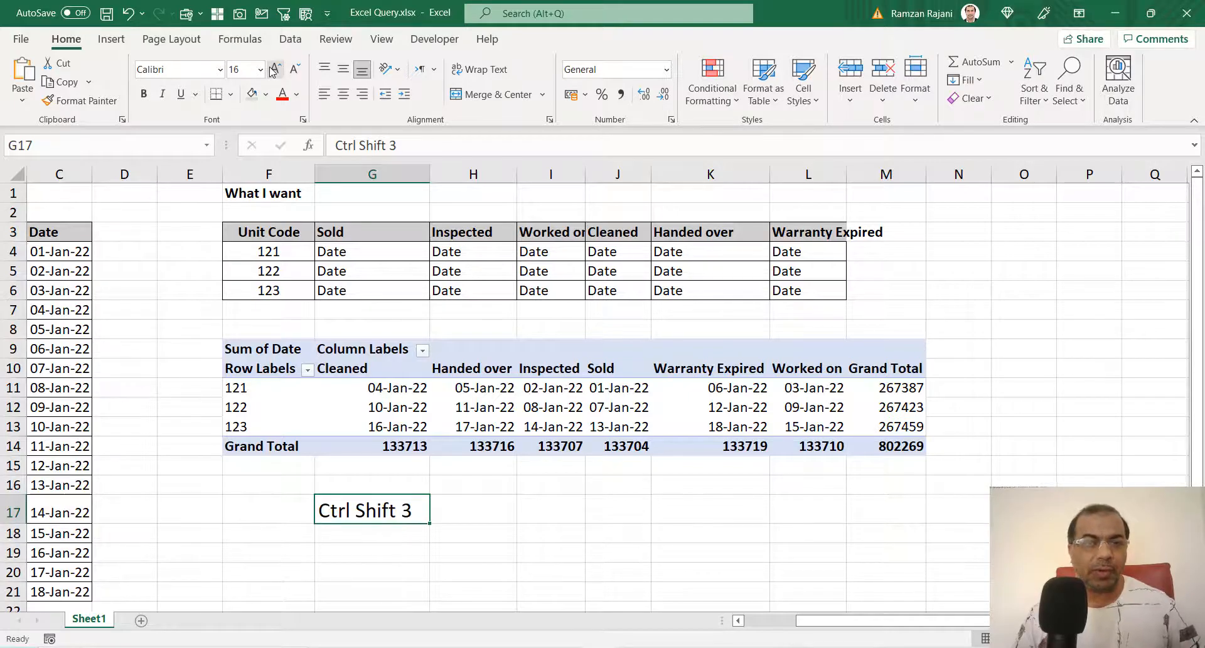
key("ctrl+b")
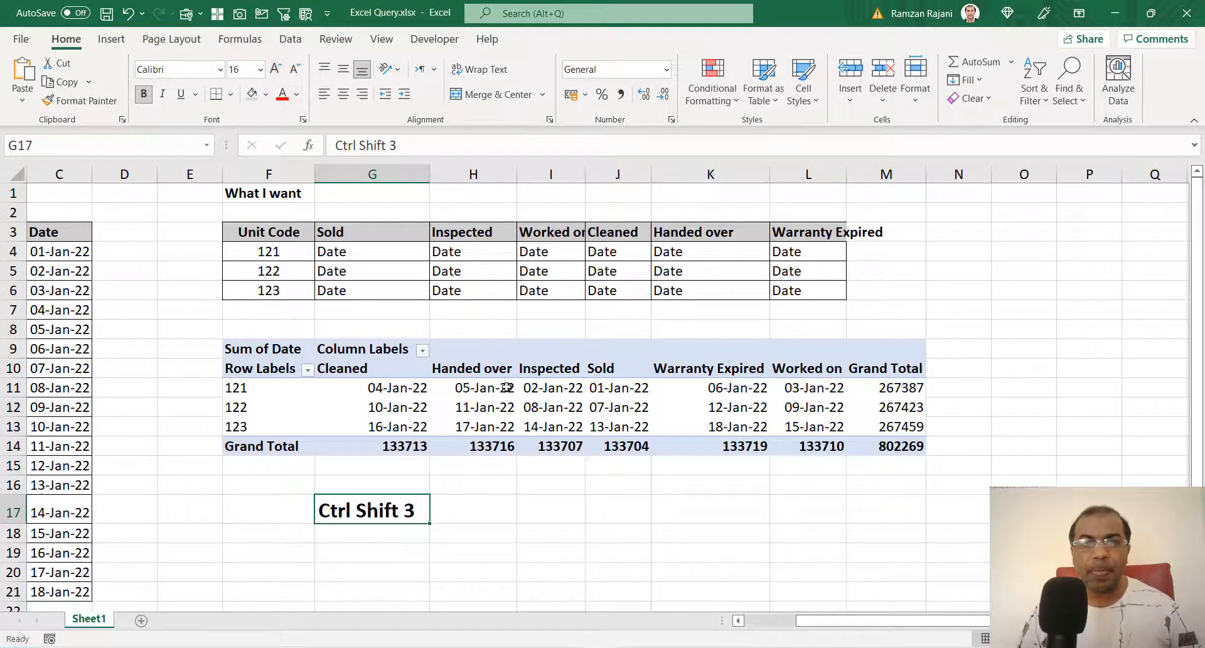
Step: Turn off the PivotTable's grand totals for both rows and columns
left_click(394, 388)
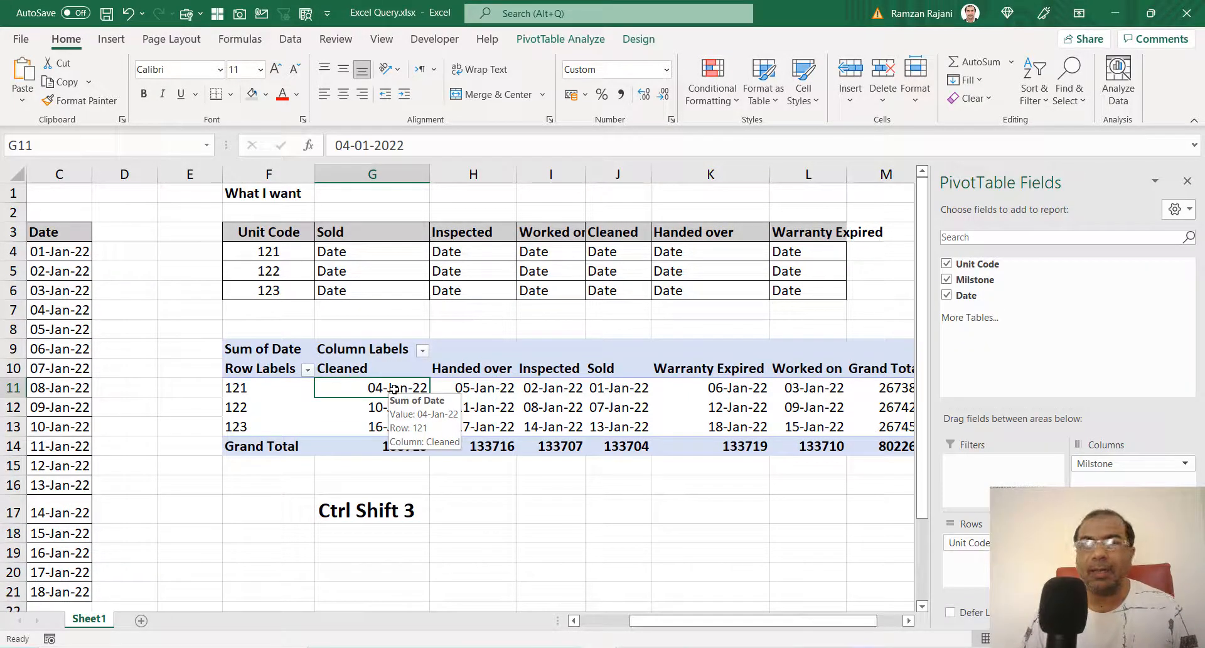
left_click(285, 464)
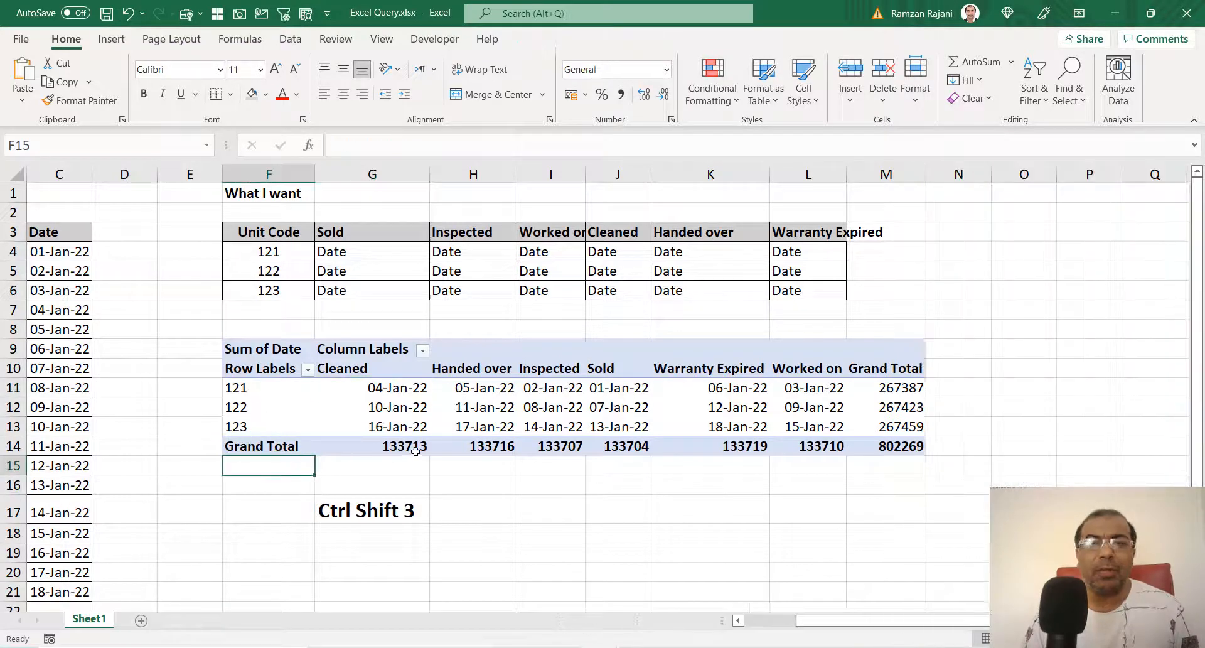
left_click(409, 446)
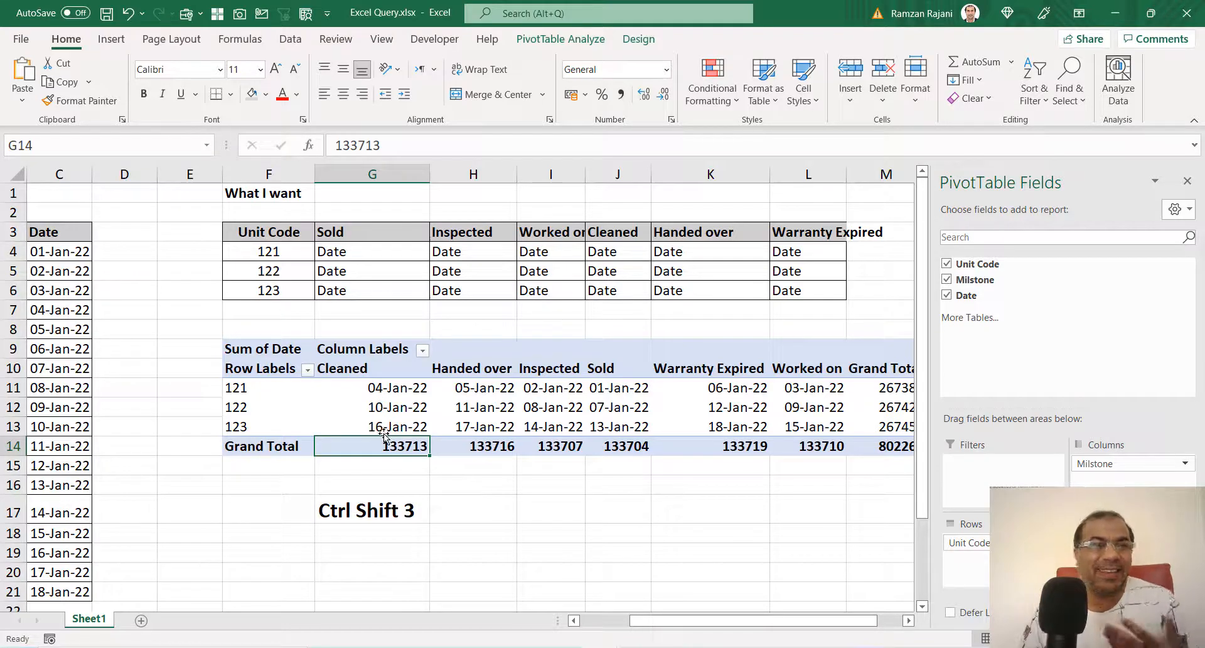
left_click(640, 39)
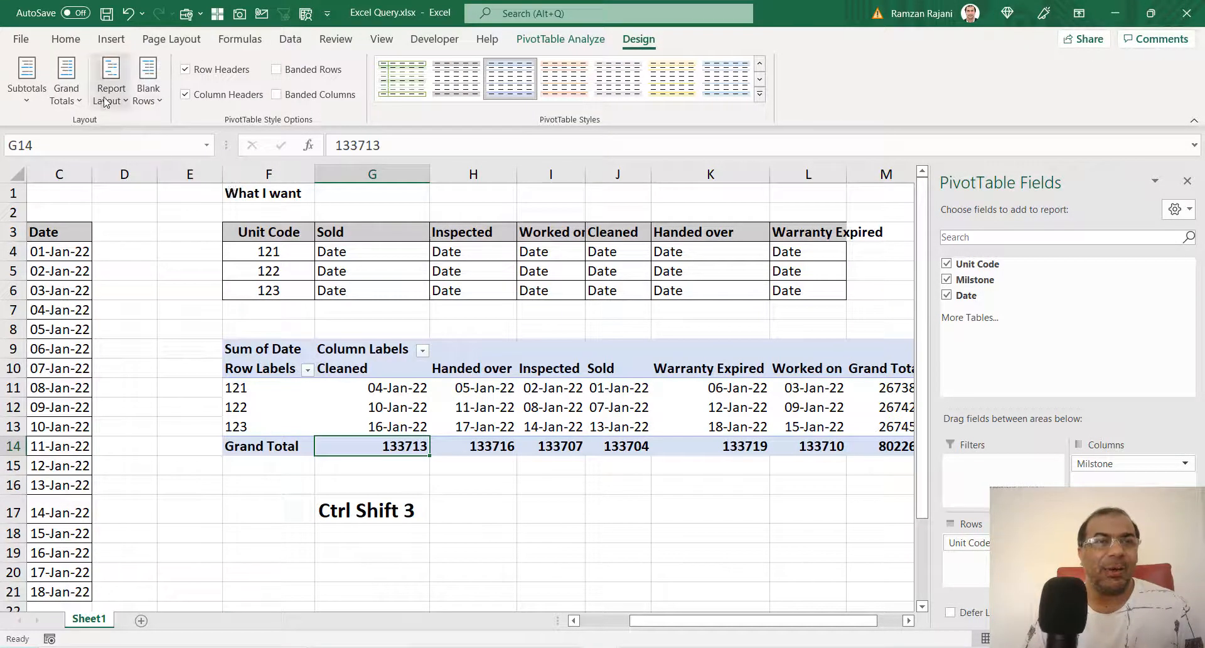
left_click(484, 387)
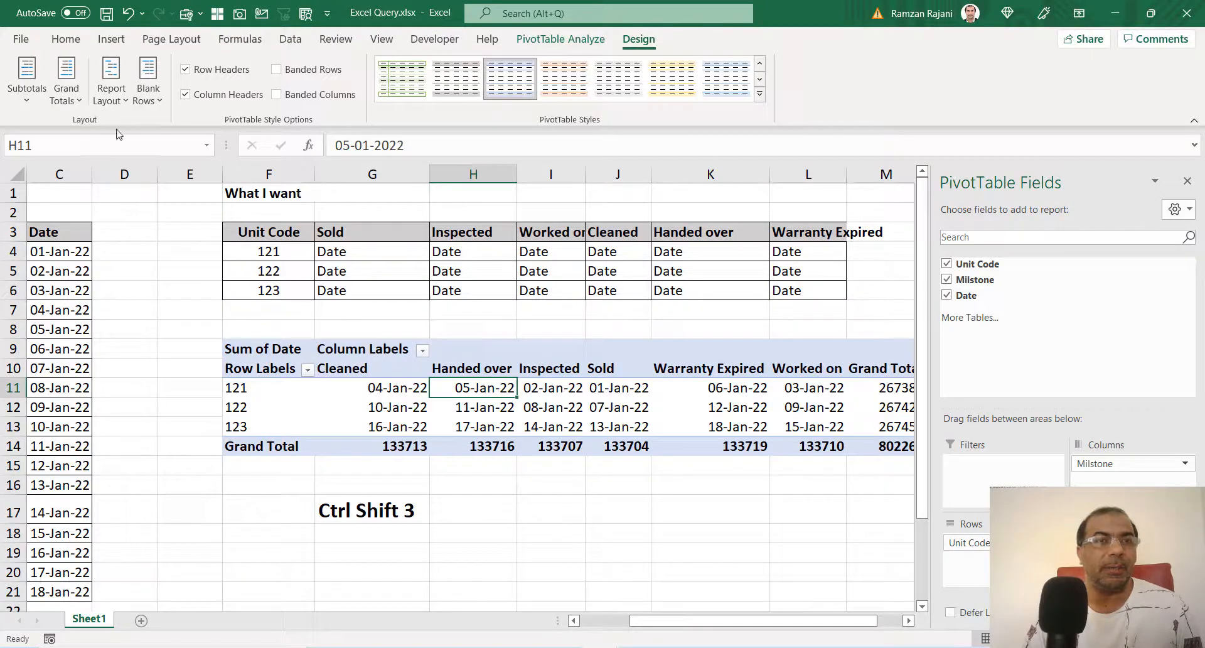
left_click(67, 88)
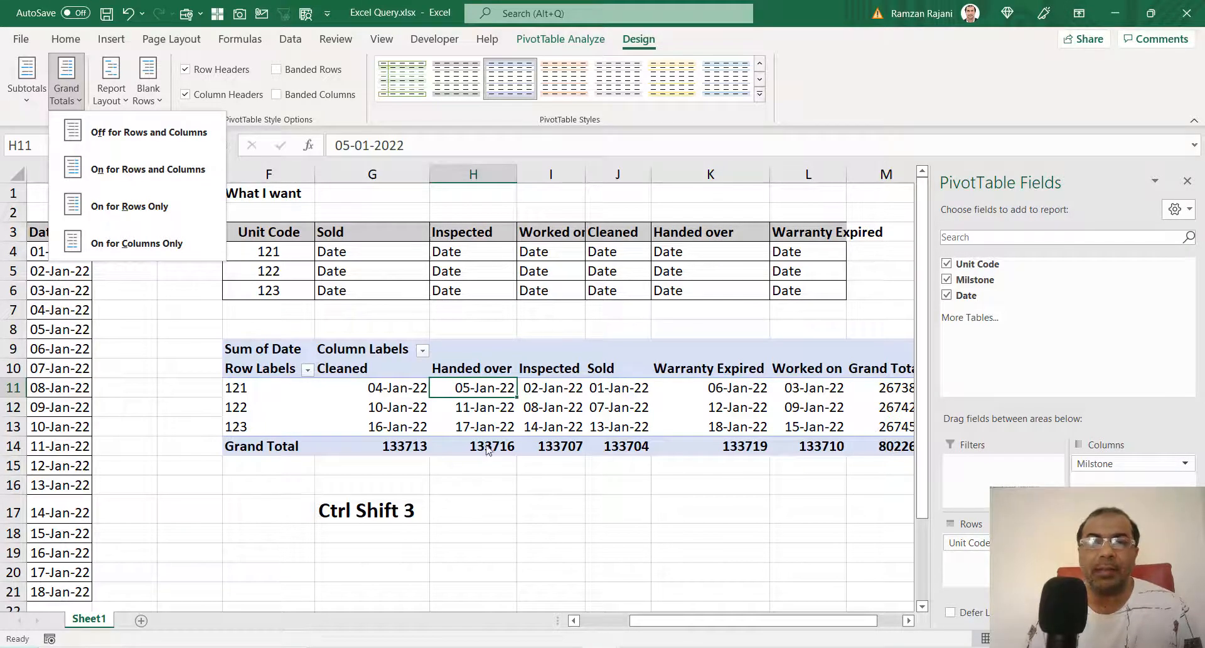
left_click(142, 143)
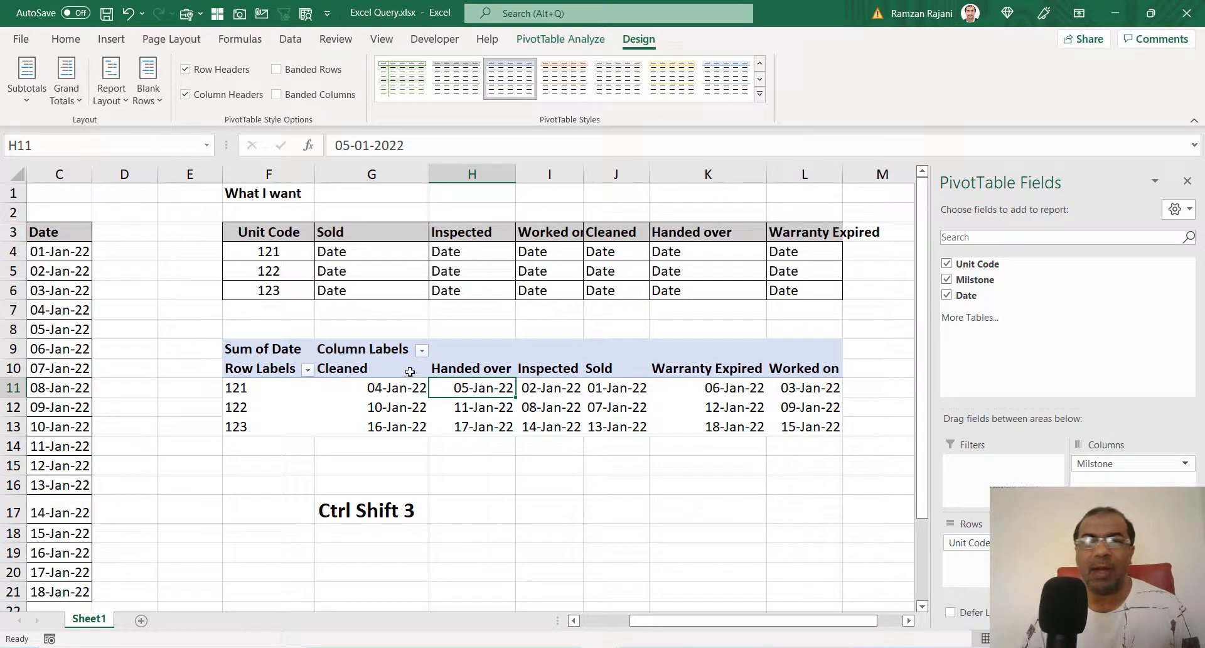
Step: Center the PivotTable's milestone headings and dates in G10:L13 horizontally
left_click_drag(388, 375, 786, 425)
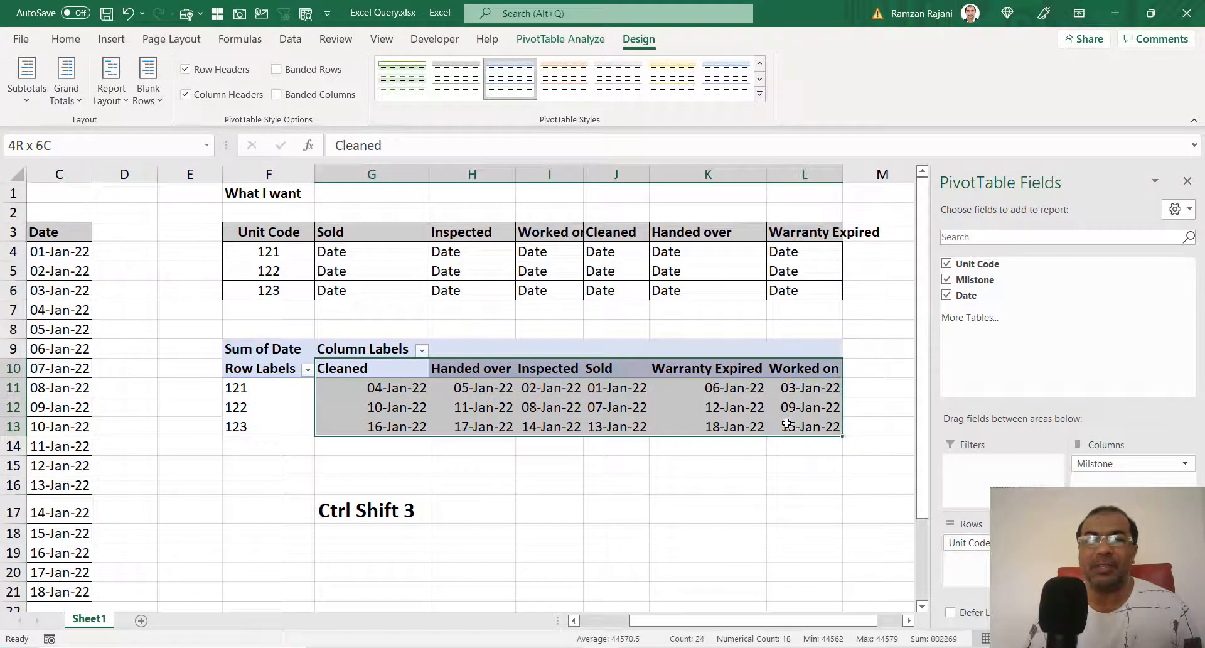
left_click(66, 39)
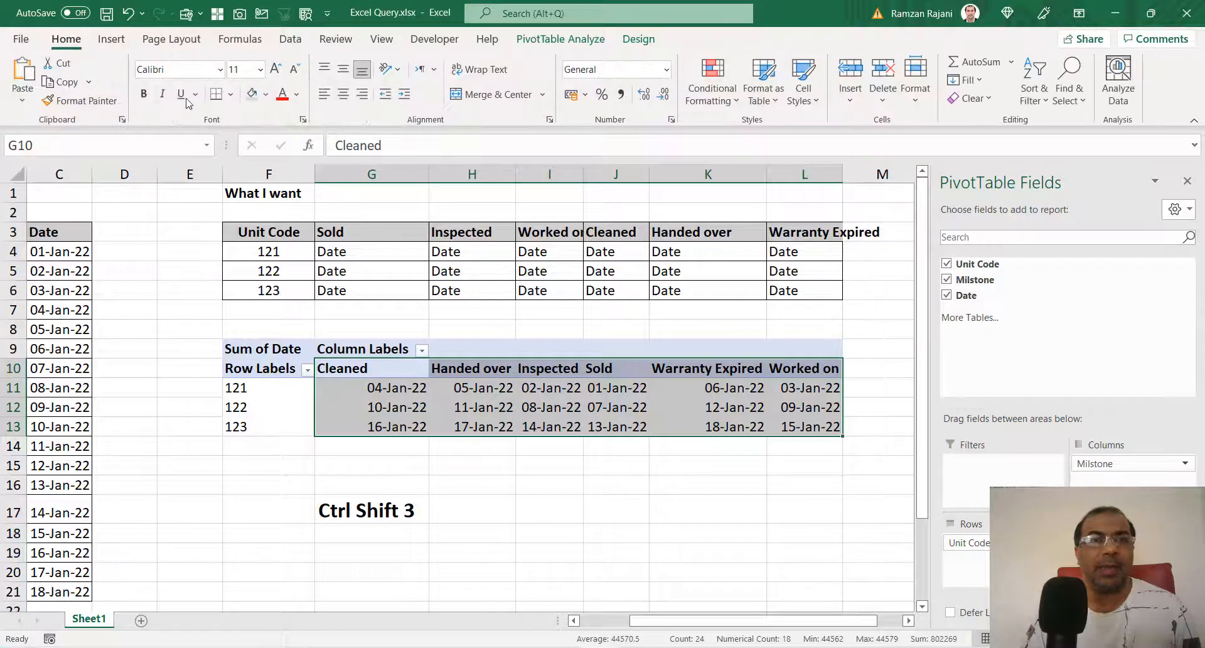
left_click(343, 94)
Step: Center the PivotTable's row label heading and unit codes in F10:F13 horizontally
key("Left")
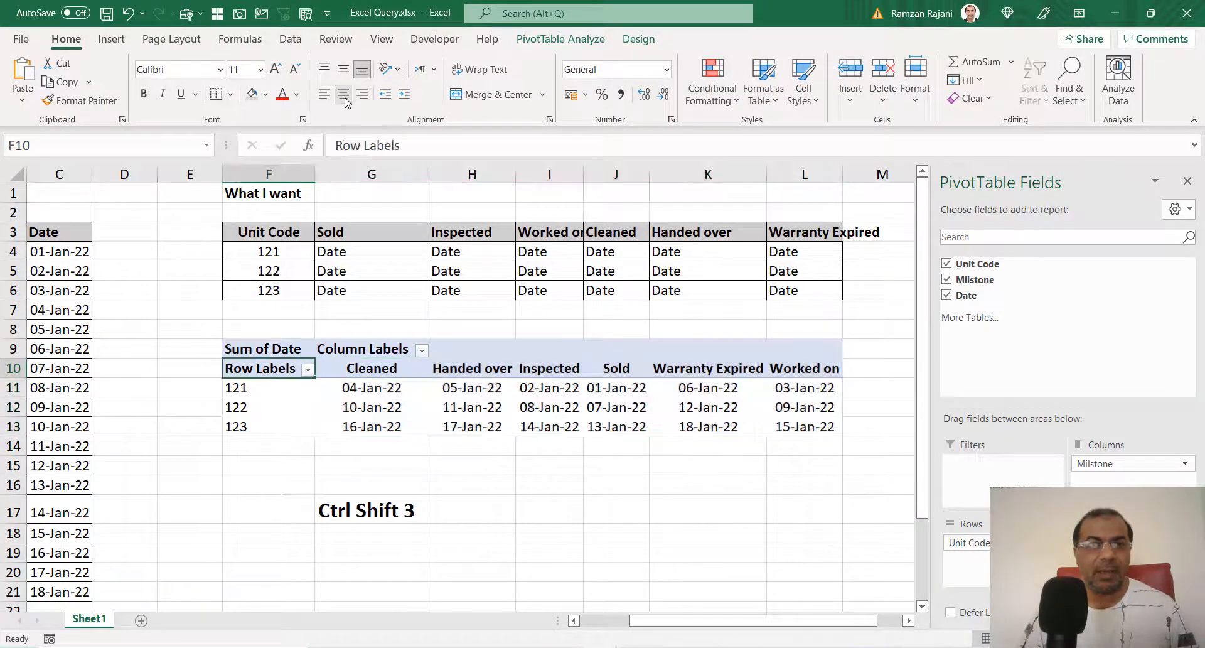
key("ctrl+shift+Down")
key("alt+h")
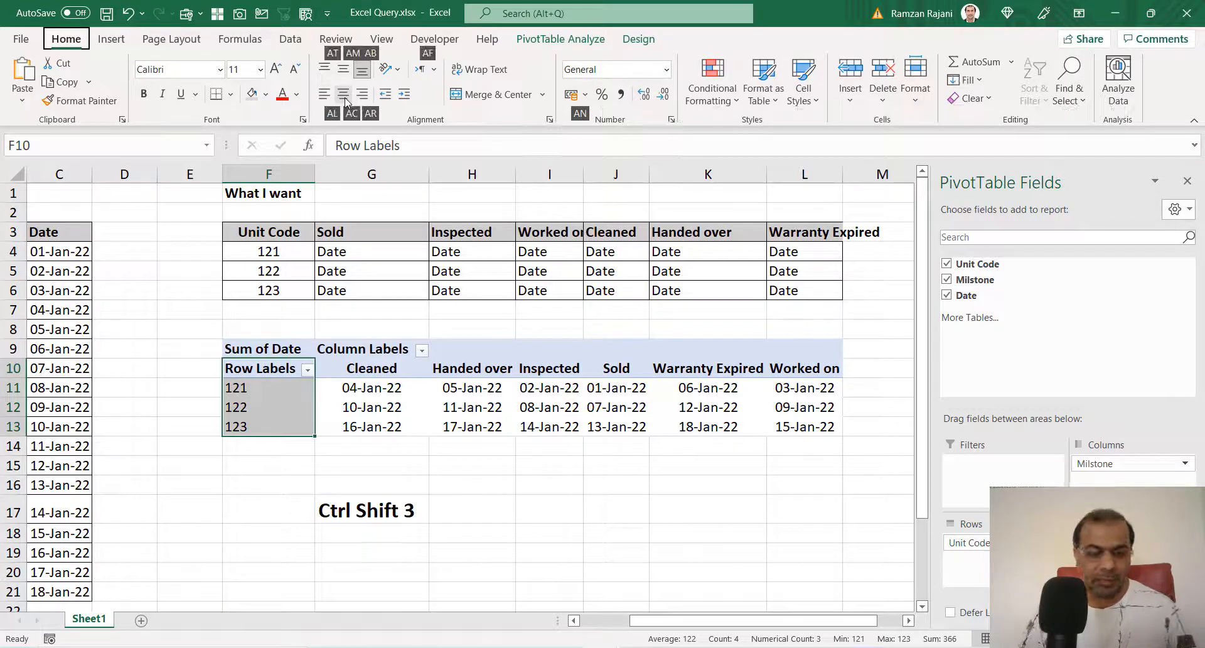
key("a")
key("c")
Step: Rename the PivotTable's row label heading in F10 as Unit Code
key("Left")
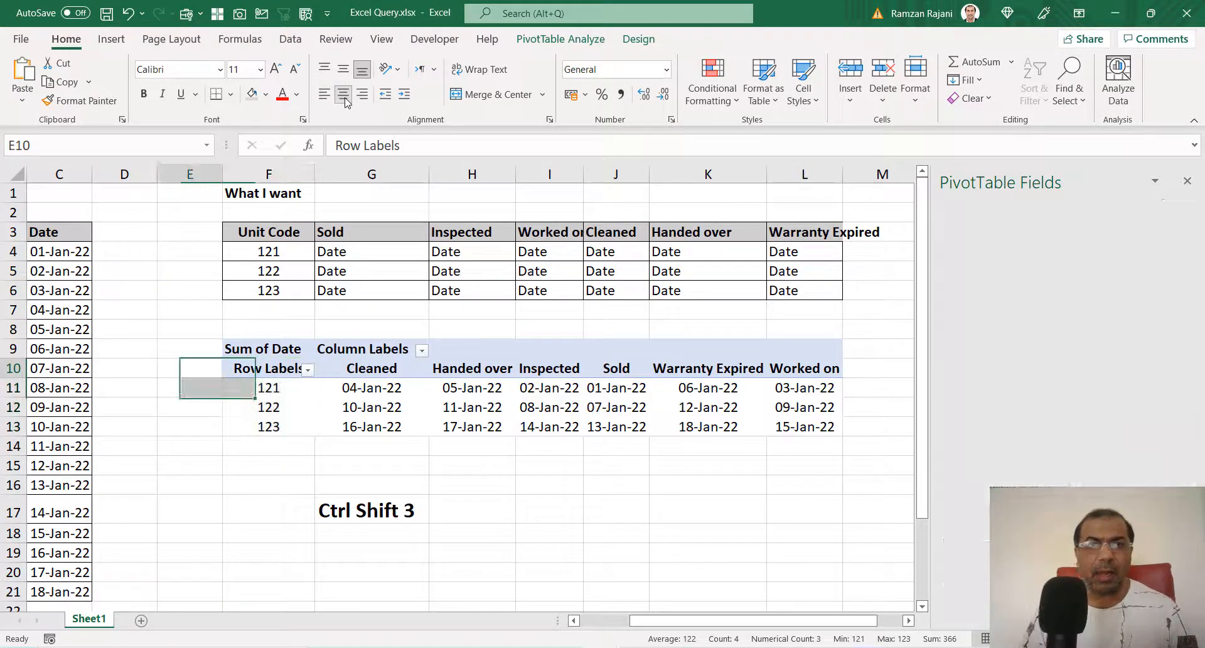
key("Right")
type("Un")
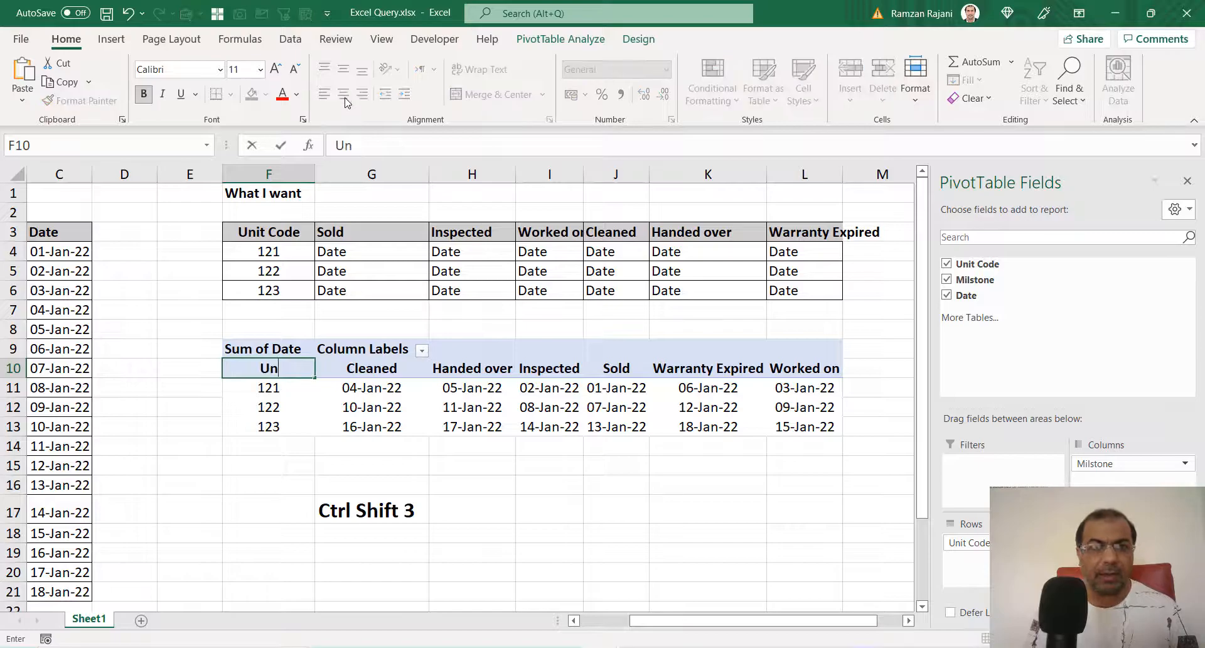
type("it Code")
key("Return")
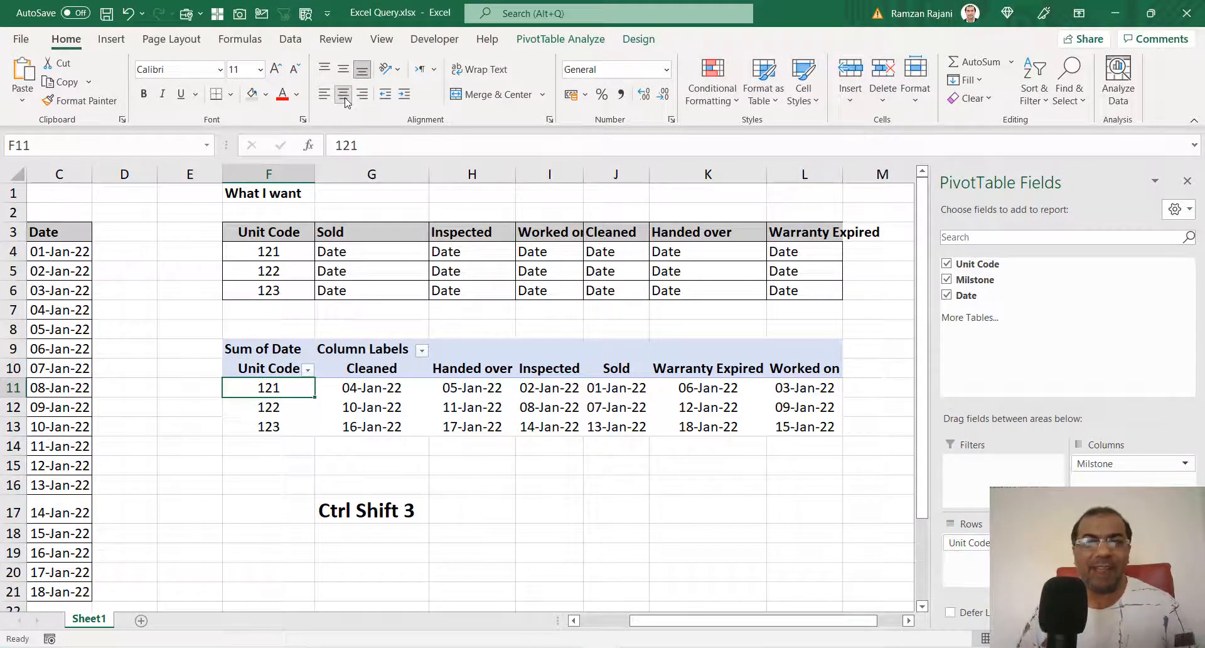
left_click_drag(269, 368, 792, 427)
left_click_drag(685, 622, 628, 628)
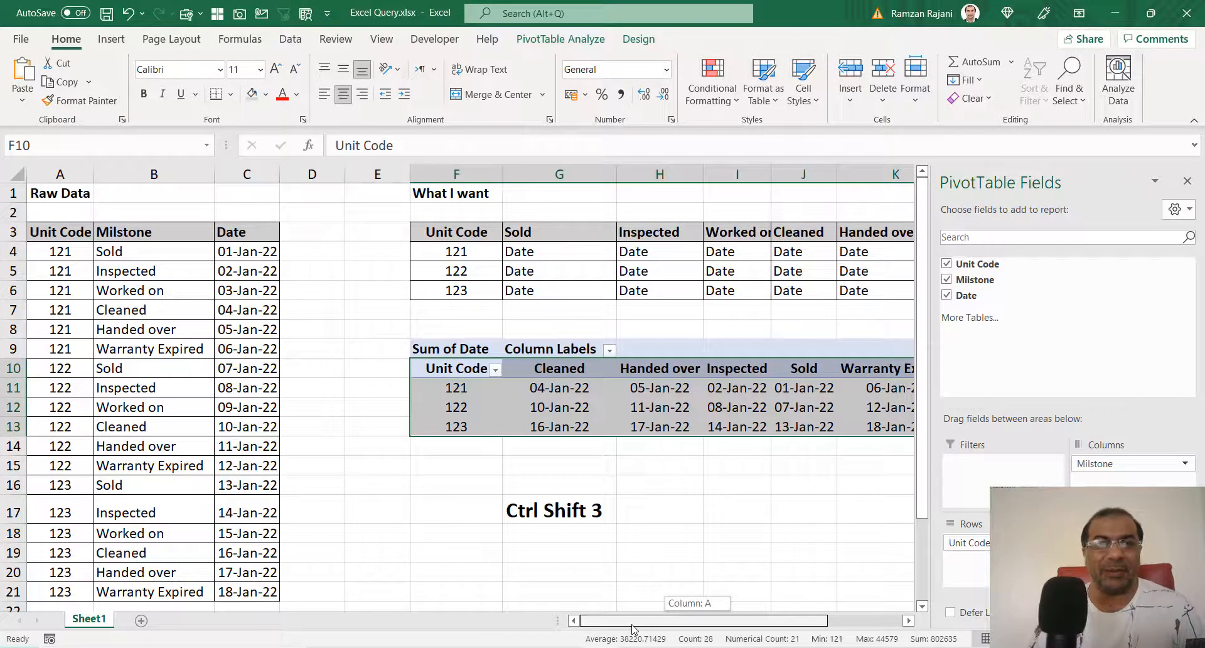
left_click(454, 370)
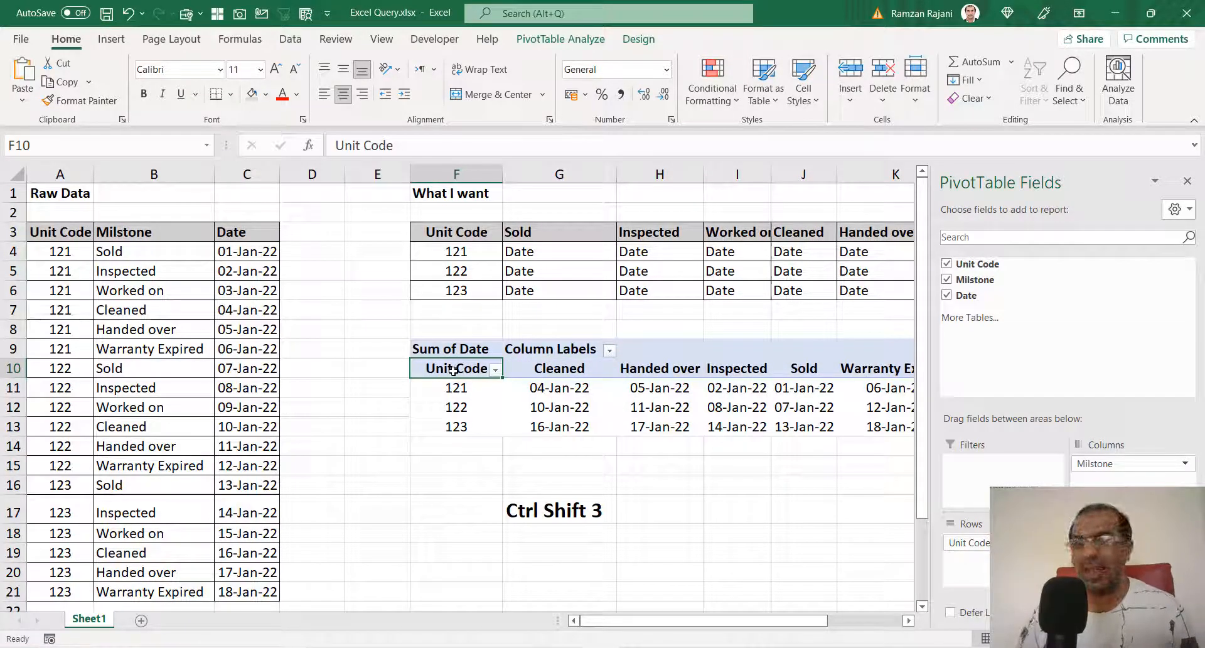